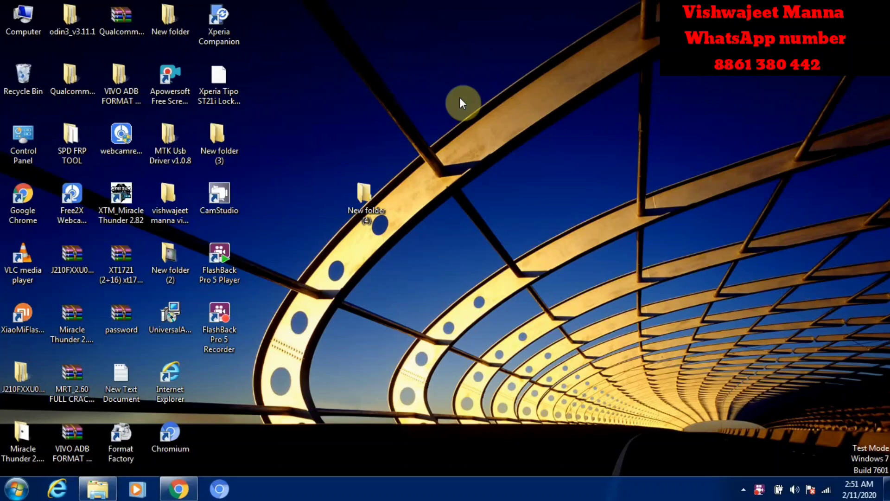
Open the desktop's New folder (4) and highlight the three driver archives inside it, then clear the selection
{"action": "double_click", "coordinate": [353, 208]}
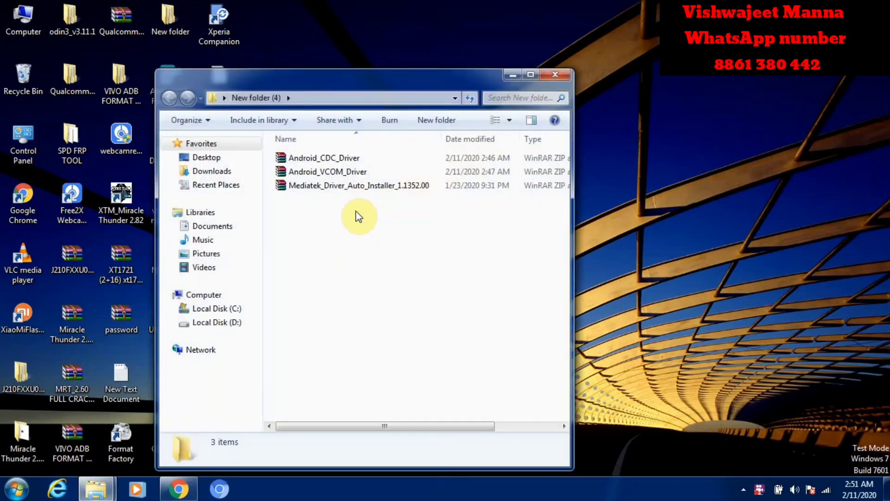
{"action": "left_click_drag", "start_coordinate": [363, 226], "coordinate": [352, 149]}
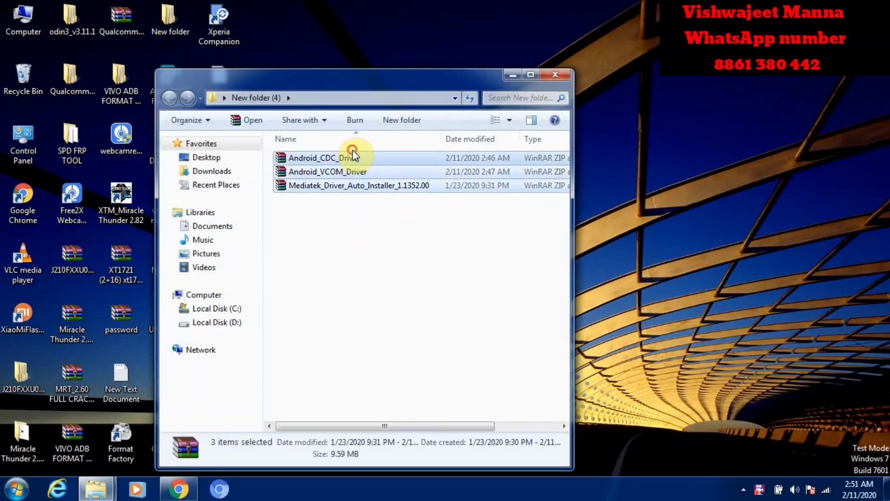
{"action": "left_click", "coordinate": [362, 242]}
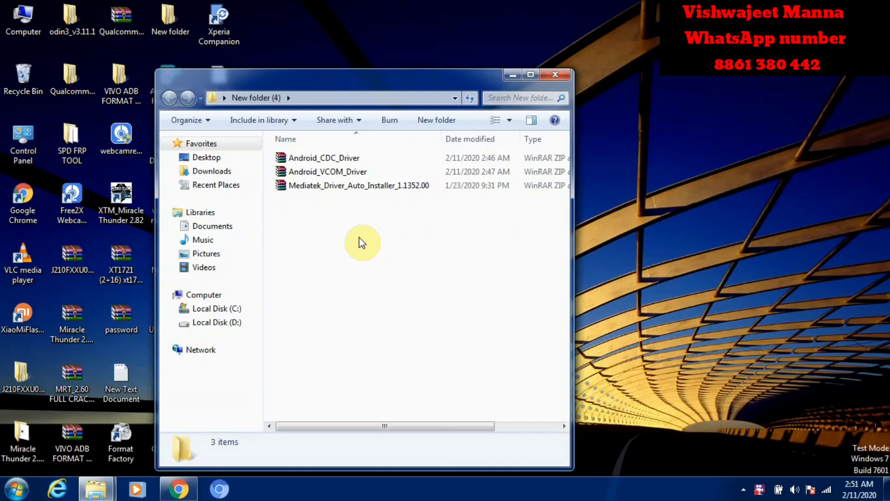
{"action": "left_click_drag", "start_coordinate": [352, 225], "coordinate": [346, 158]}
{"action": "left_click", "coordinate": [341, 268]}
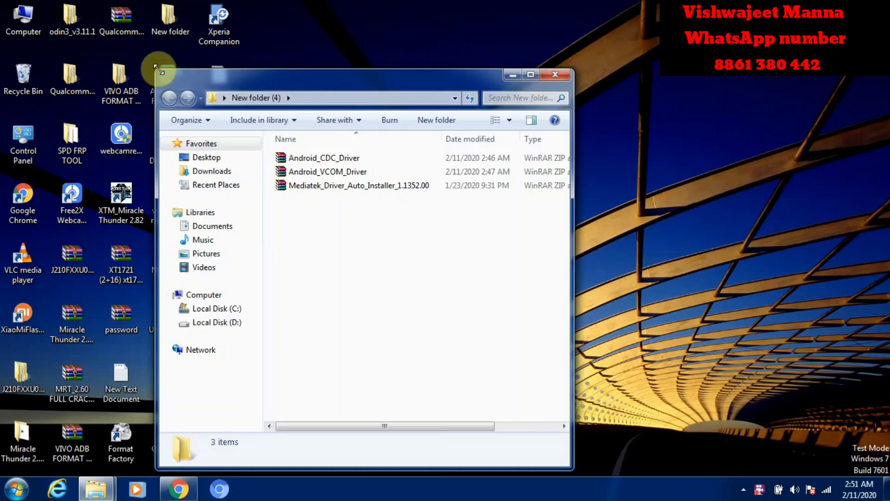
Narrow the New folder (4) window, place it along the desktop's right edge, and dismiss the rummy ad notification
{"action": "left_click_drag", "start_coordinate": [158, 70], "coordinate": [341, 10]}
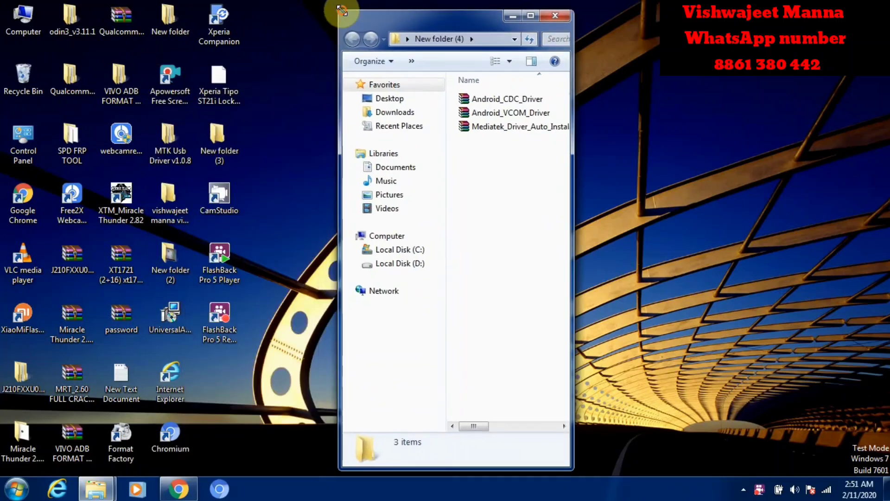
{"action": "double_click", "coordinate": [431, 15]}
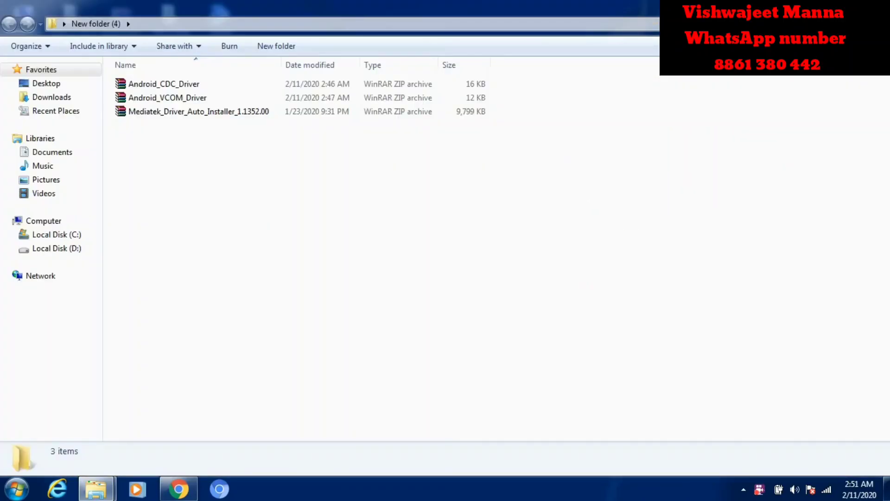
{"action": "key", "text": "super+Down"}
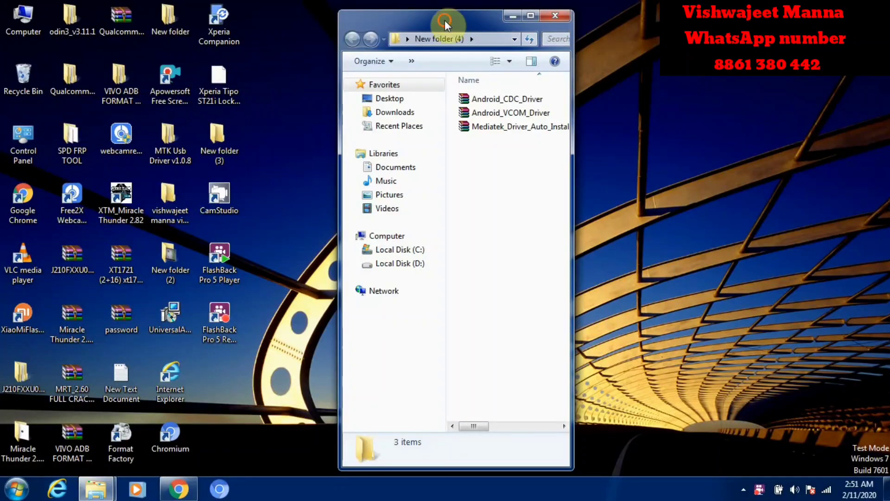
{"action": "left_click_drag", "start_coordinate": [495, 13], "coordinate": [778, 9]}
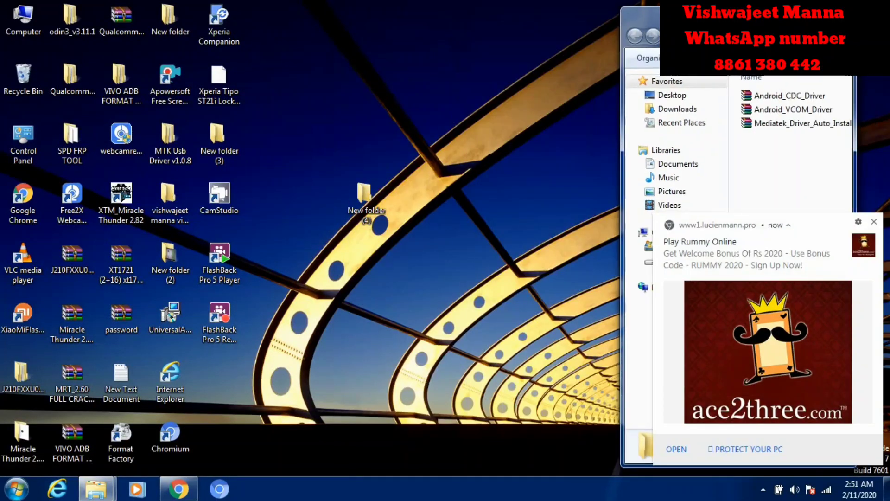
{"action": "left_click", "coordinate": [874, 222]}
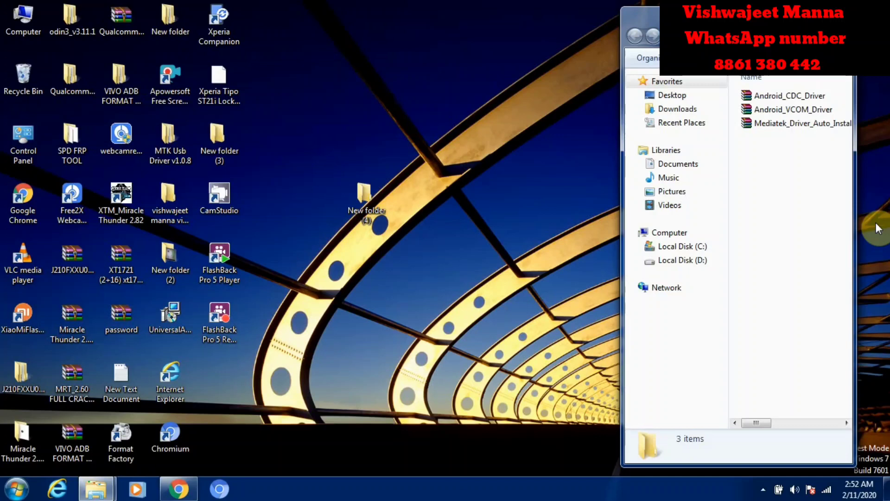
Switch to Google Chrome and search Google for "micromax d321 cpu type"
{"action": "mouse_move", "coordinate": [190, 497]}
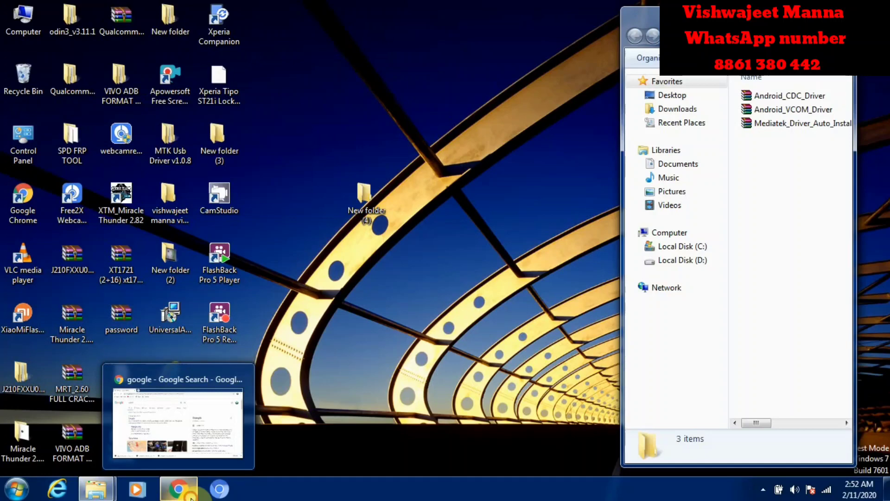
{"action": "left_click", "coordinate": [190, 495]}
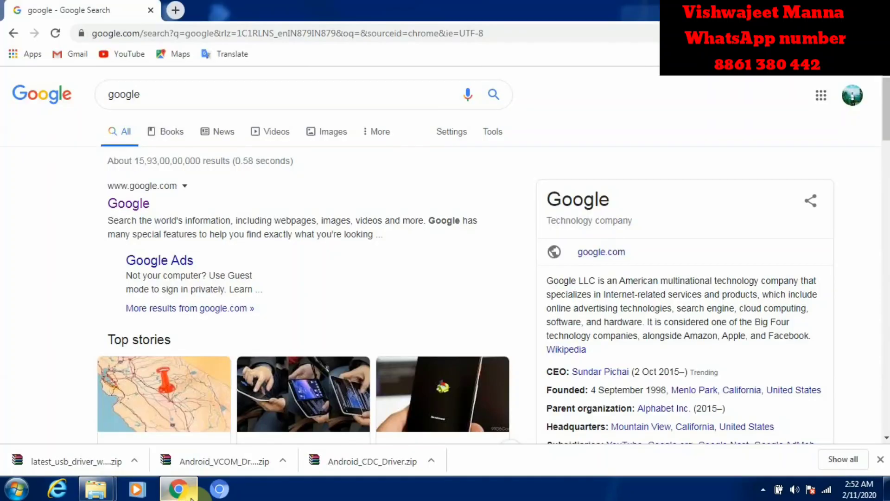
{"action": "left_click", "coordinate": [198, 90]}
{"action": "left_click_drag", "start_coordinate": [198, 90], "coordinate": [93, 93]}
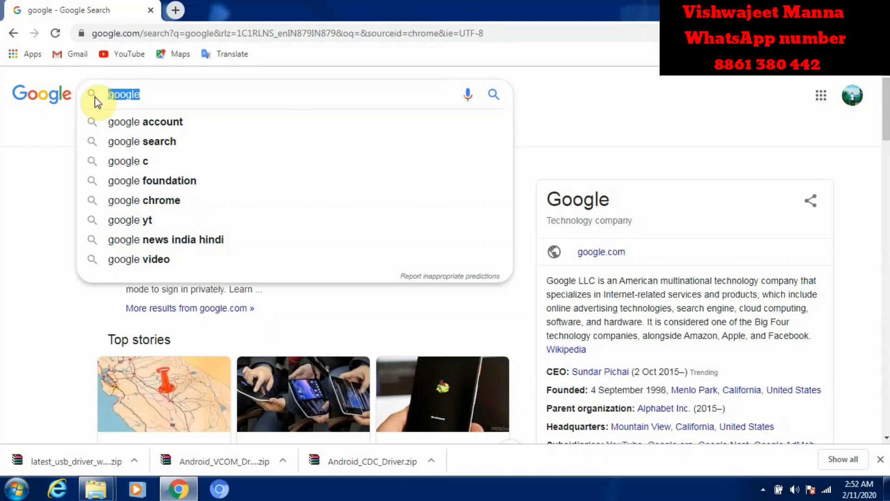
{"action": "type", "text": "mi"}
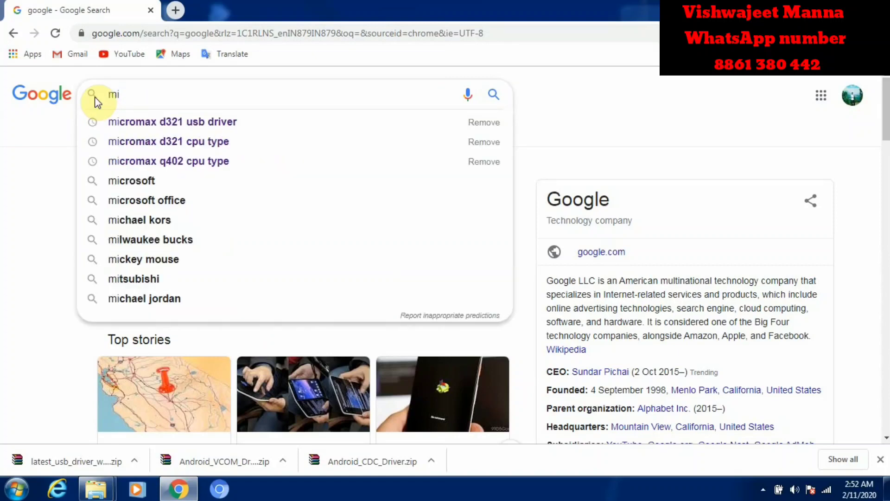
{"action": "key", "text": "Down"}
{"action": "key", "text": "BackSpace"}
{"action": "key", "text": "BackSpace"}
{"action": "key", "text": "BackSpace"}
{"action": "key", "text": "BackSpace"}
{"action": "key", "text": "BackSpace"}
{"action": "key", "text": "BackSpace"}
{"action": "key", "text": "BackSpace"}
{"action": "key", "text": "BackSpace"}
{"action": "key", "text": "BackSpace"}
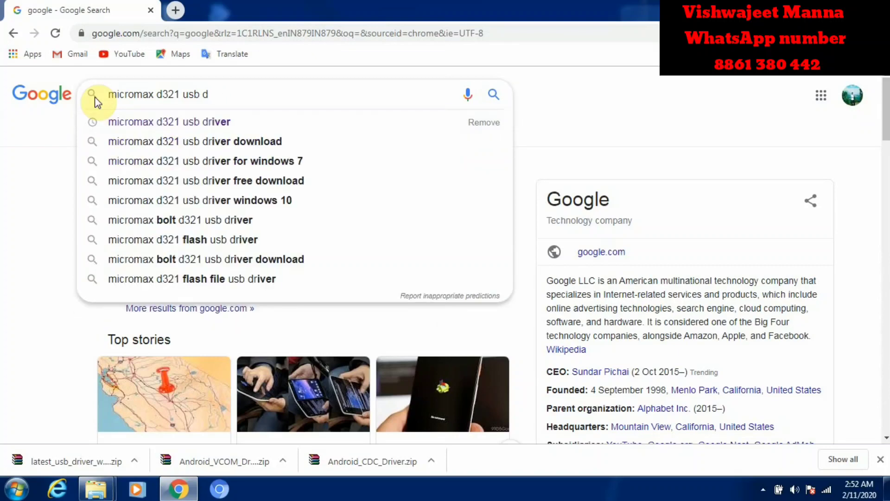
{"action": "key", "text": "BackSpace"}
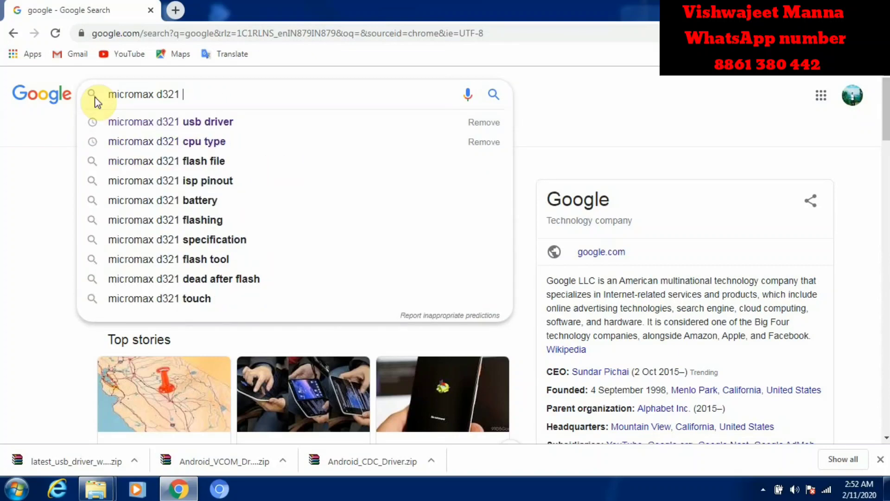
{"action": "left_click", "coordinate": [225, 142]}
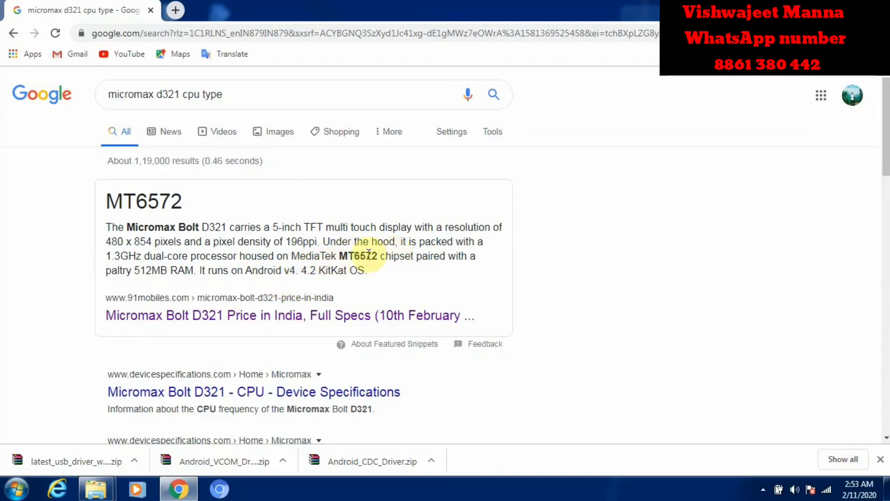
Replace the phone model in the query and search Google for "vivo y53 cpu type"
{"action": "left_click", "coordinate": [181, 95]}
{"action": "left_click_drag", "start_coordinate": [180, 95], "coordinate": [33, 151]}
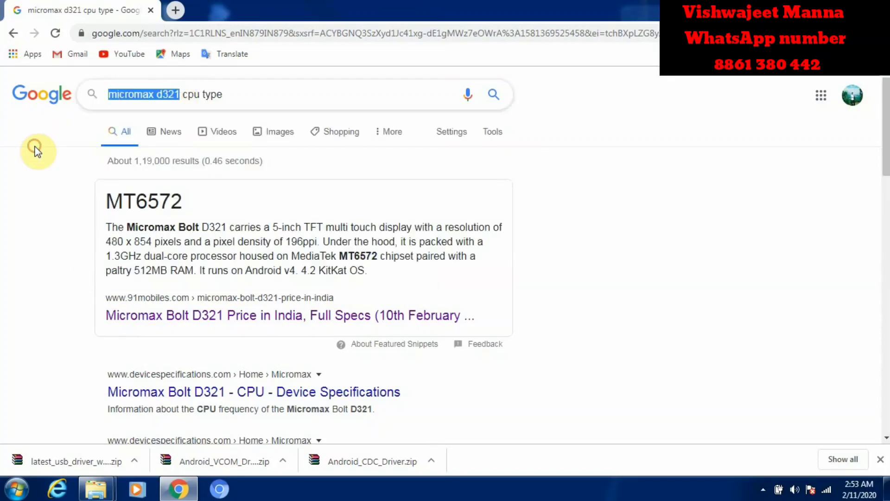
{"action": "type", "text": "viv"}
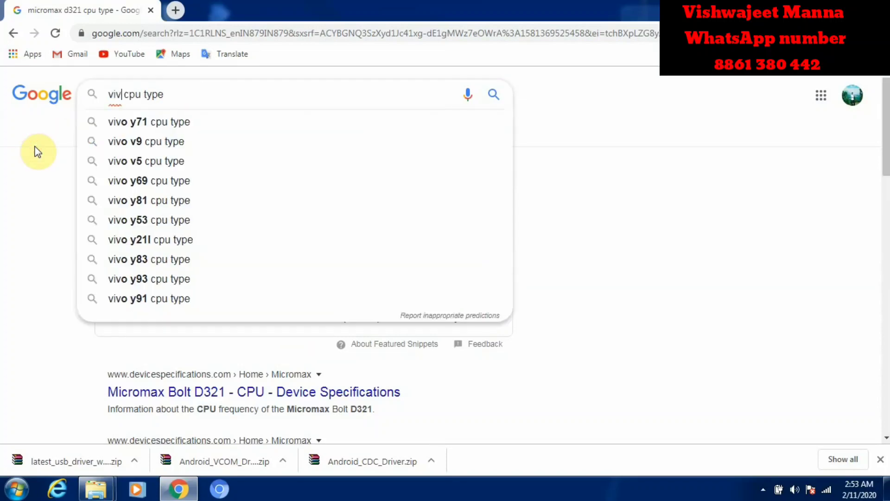
{"action": "type", "text": "o "}
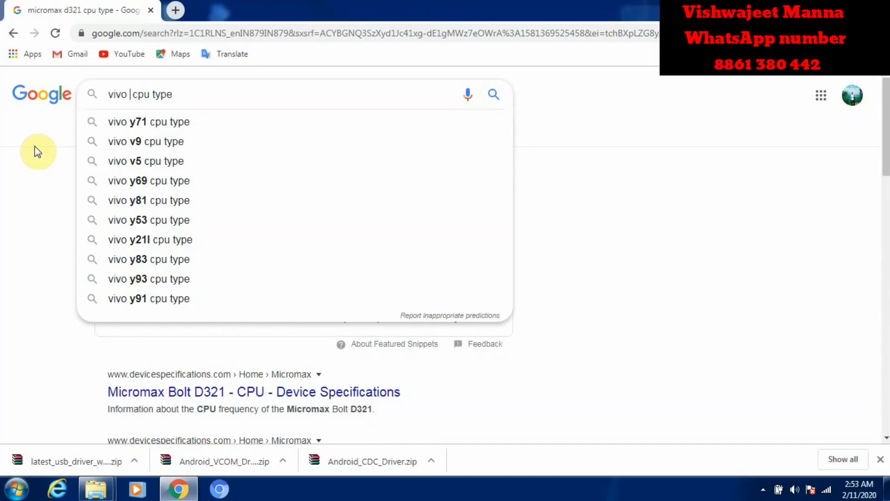
{"action": "type", "text": "y53"}
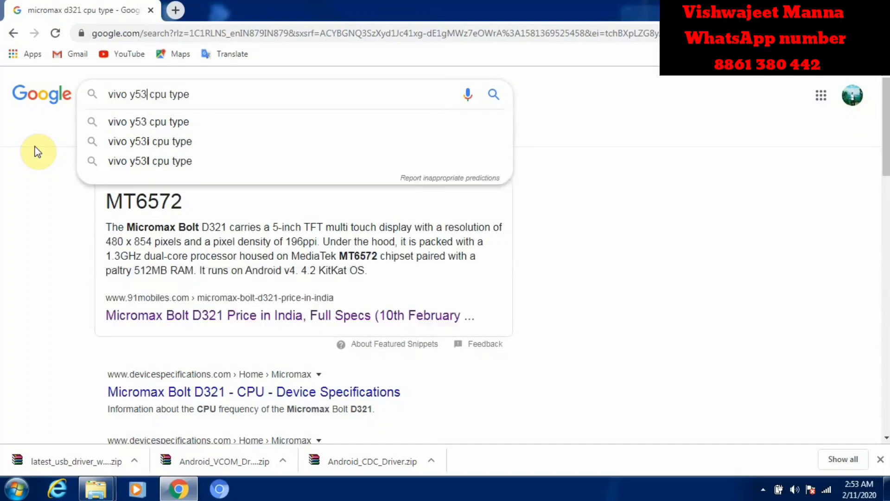
{"action": "key", "text": "Return"}
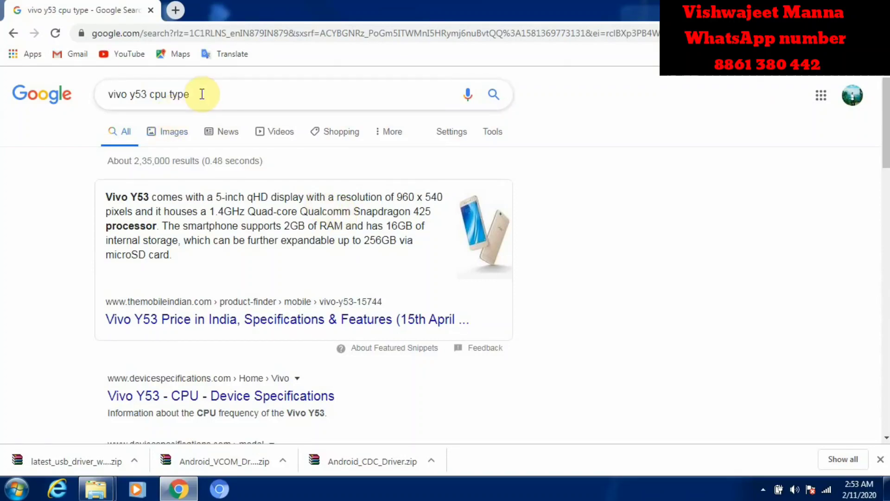
Clear the previous query and search Google for "mtk usb driver"
{"action": "left_click", "coordinate": [177, 97]}
{"action": "triple_click", "coordinate": [177, 97]}
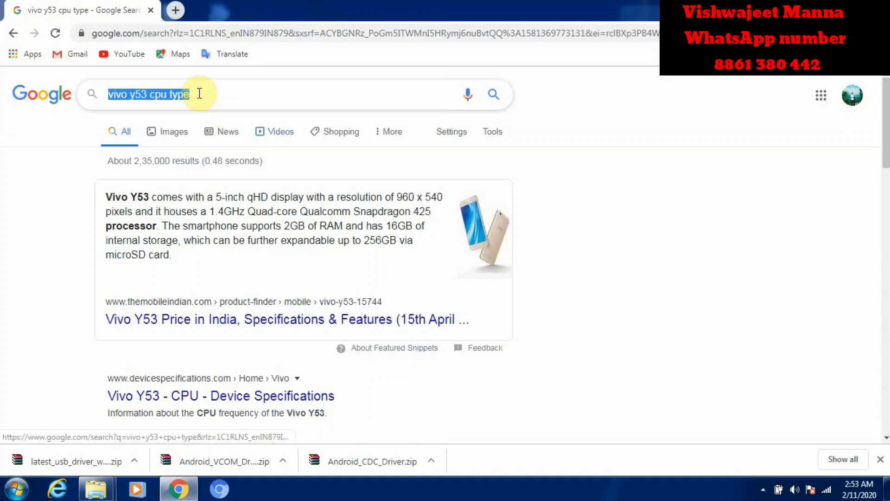
{"action": "left_click", "coordinate": [215, 103]}
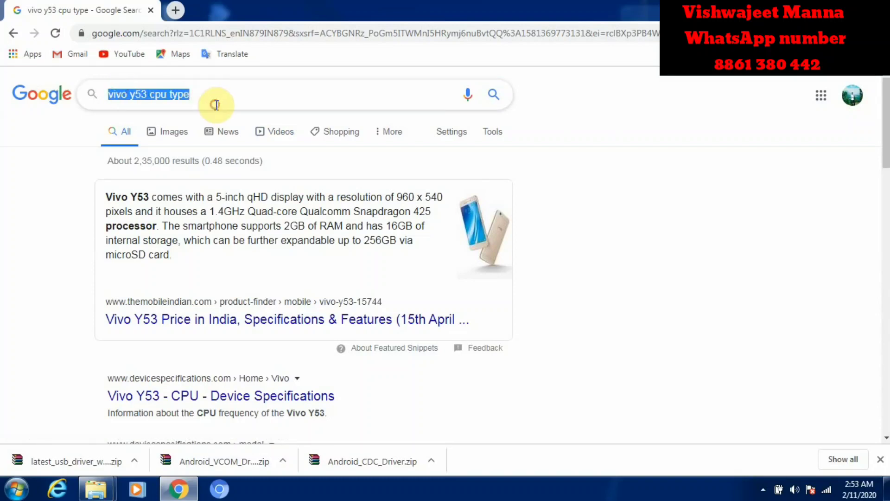
{"action": "key", "text": "BackSpace"}
{"action": "key", "text": "BackSpace"}
{"action": "key", "text": "BackSpace"}
{"action": "key", "text": "BackSpace"}
{"action": "key", "text": "BackSpace"}
{"action": "key", "text": "BackSpace"}
{"action": "key", "text": "BackSpace"}
{"action": "key", "text": "BackSpace"}
{"action": "key", "text": "BackSpace"}
{"action": "key", "text": "BackSpace"}
{"action": "key", "text": "BackSpace"}
{"action": "key", "text": "BackSpace"}
{"action": "key", "text": "BackSpace"}
{"action": "key", "text": "BackSpace"}
{"action": "key", "text": "BackSpace"}
{"action": "key", "text": "BackSpace"}
{"action": "key", "text": "BackSpace"}
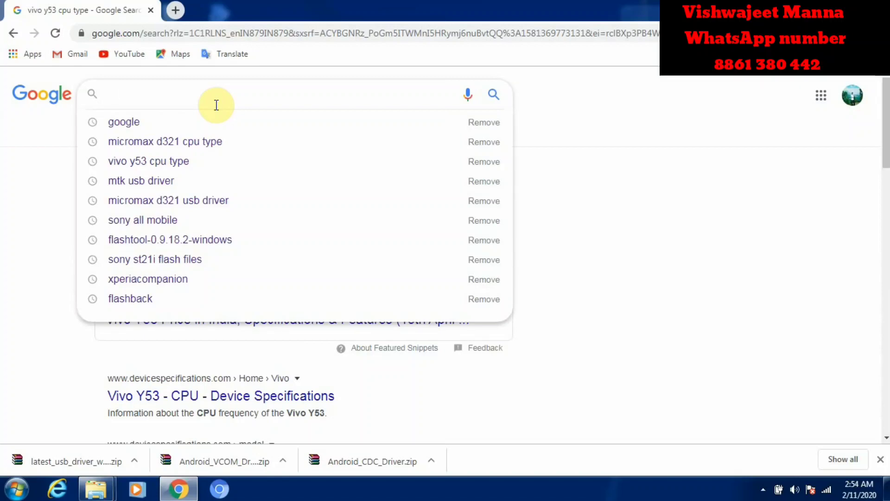
{"action": "type", "text": "mtk"}
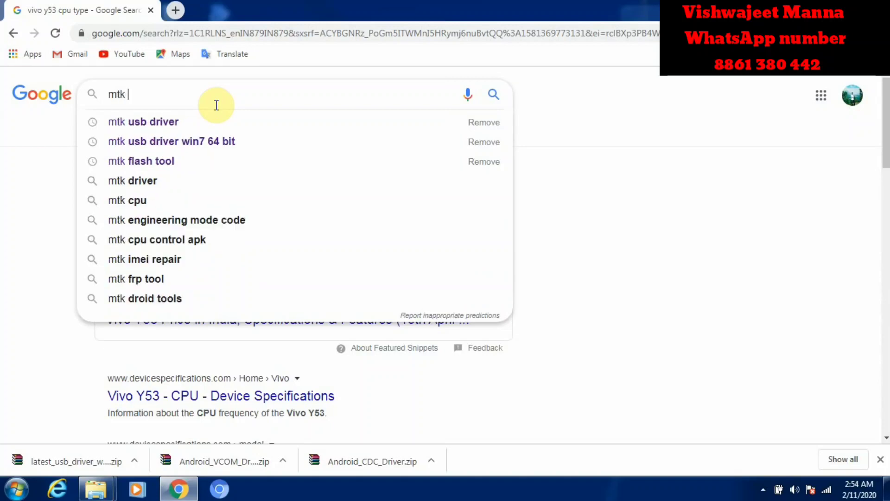
{"action": "key", "text": "Down"}
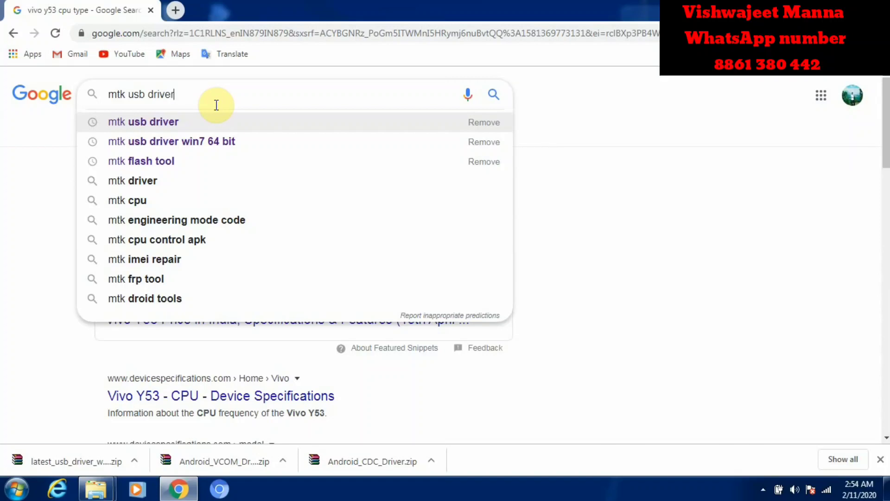
{"action": "left_click", "coordinate": [116, 124]}
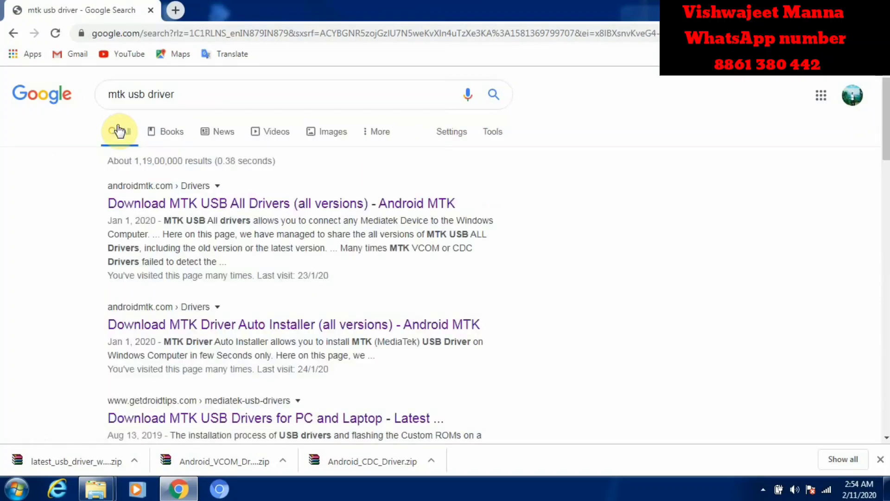
View the driver version downloads on Android MTK's "Download MTK USB All Drivers" page and return to the search results
{"action": "left_click", "coordinate": [257, 203]}
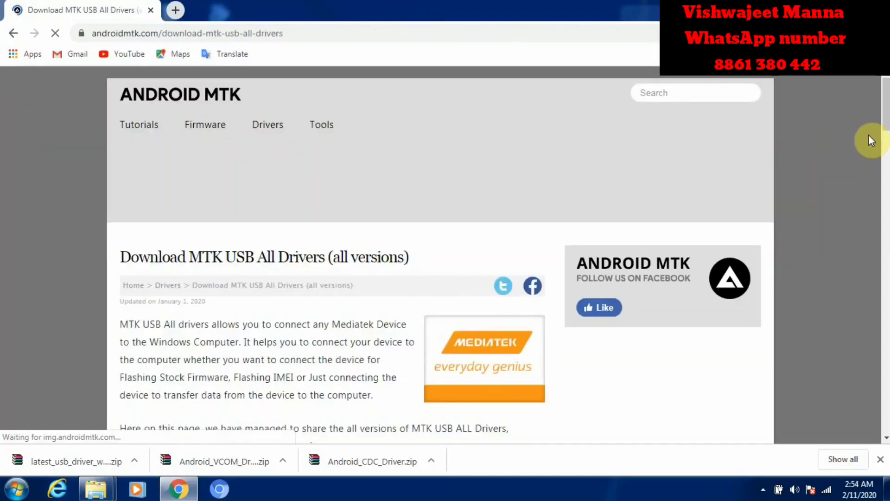
{"action": "left_click_drag", "start_coordinate": [885, 109], "coordinate": [885, 333]}
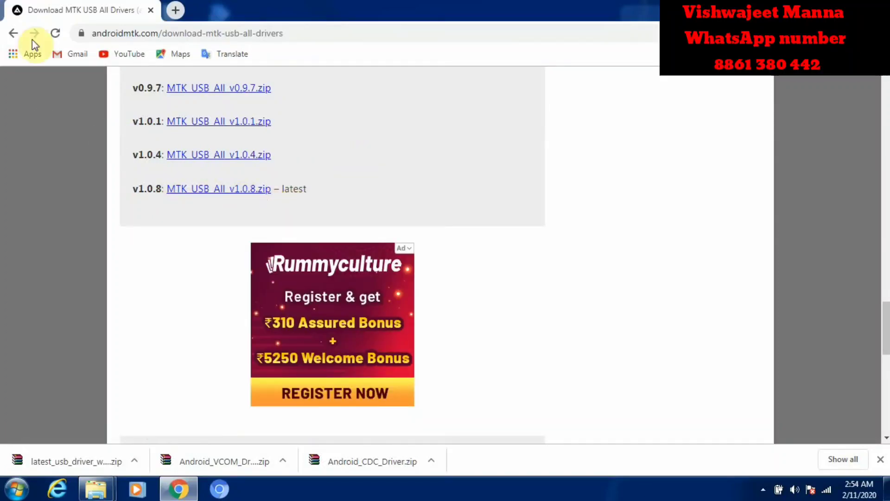
{"action": "left_click", "coordinate": [13, 33]}
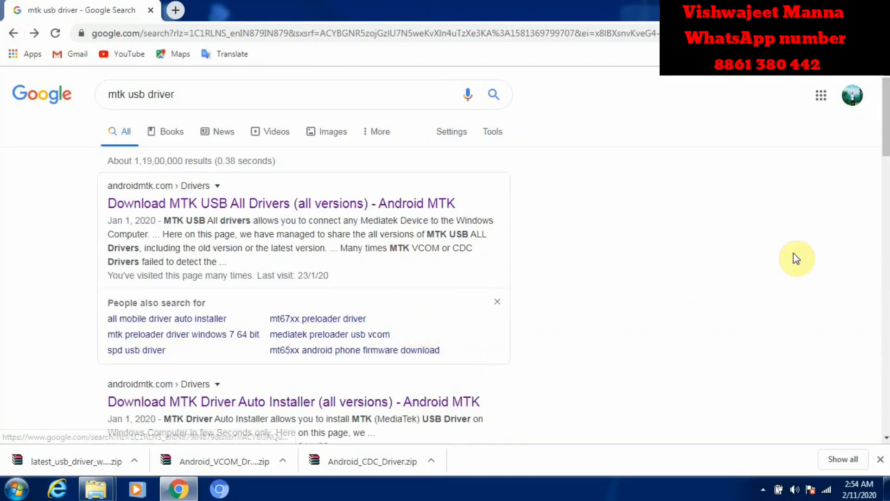
View the getdroidtips.com page on MTK USB Drivers for PC and Laptop and return to the search results
{"action": "left_click_drag", "start_coordinate": [886, 138], "coordinate": [886, 178]}
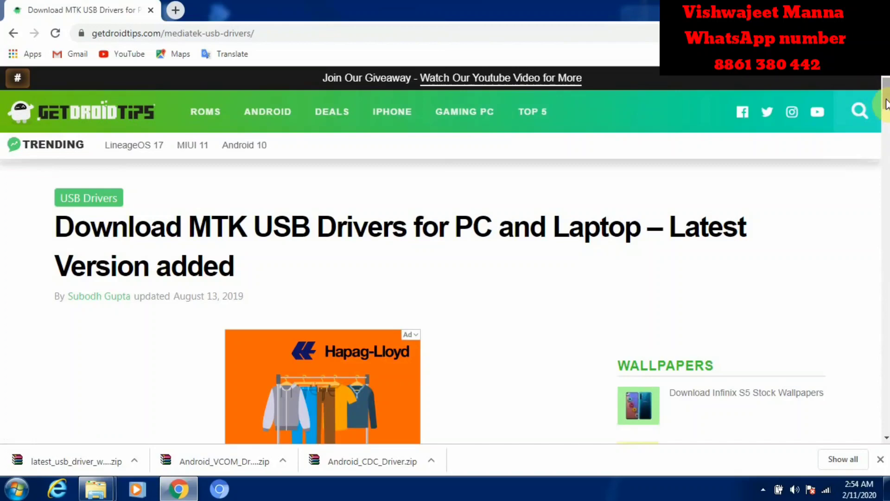
{"action": "mouse_move", "coordinate": [886, 99]}
{"action": "left_mouse_down"}
{"action": "mouse_move", "coordinate": [886, 312]}
{"action": "mouse_move", "coordinate": [876, 245]}
{"action": "mouse_move", "coordinate": [886, 103]}
{"action": "left_mouse_up"}
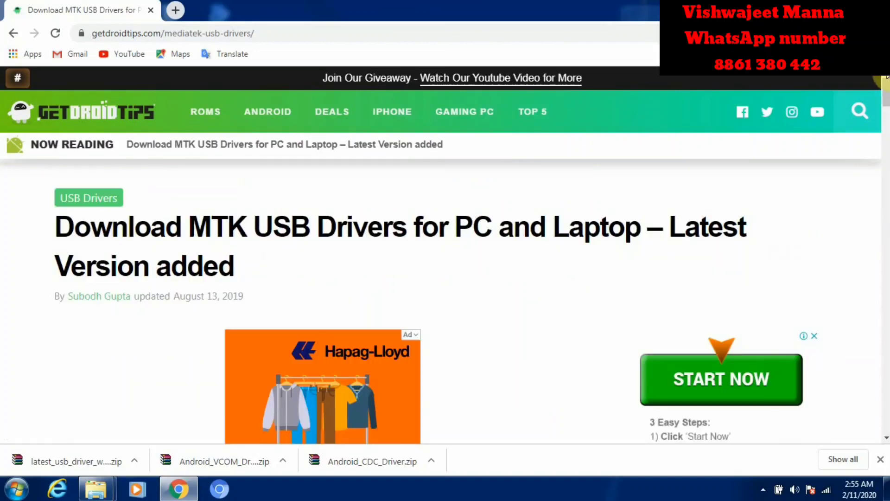
{"action": "left_click", "coordinate": [14, 33]}
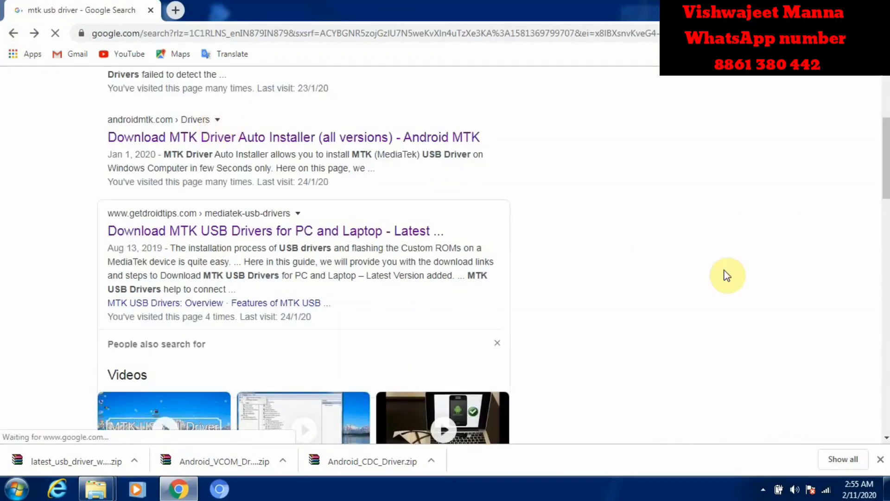
Open the androidjungles.com result "Download MTK USB Drivers (All Latest Version) {2020}"
{"action": "left_click_drag", "start_coordinate": [887, 148], "coordinate": [886, 243]}
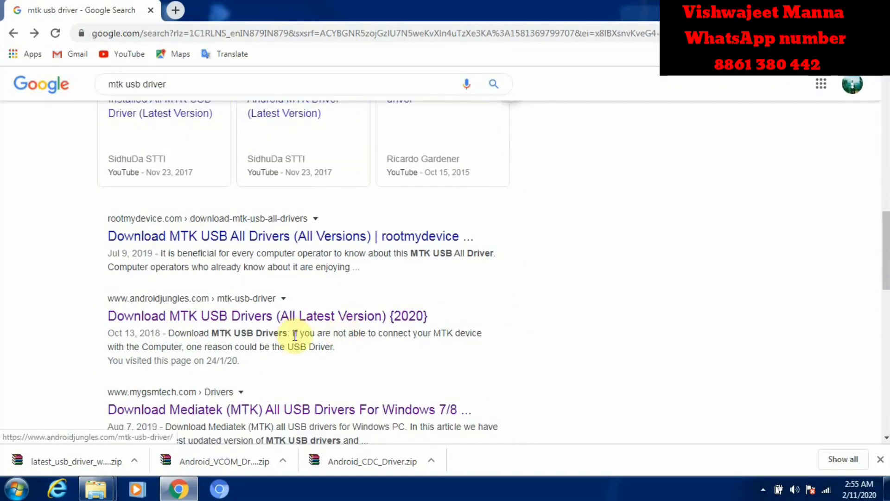
{"action": "left_click", "coordinate": [288, 319]}
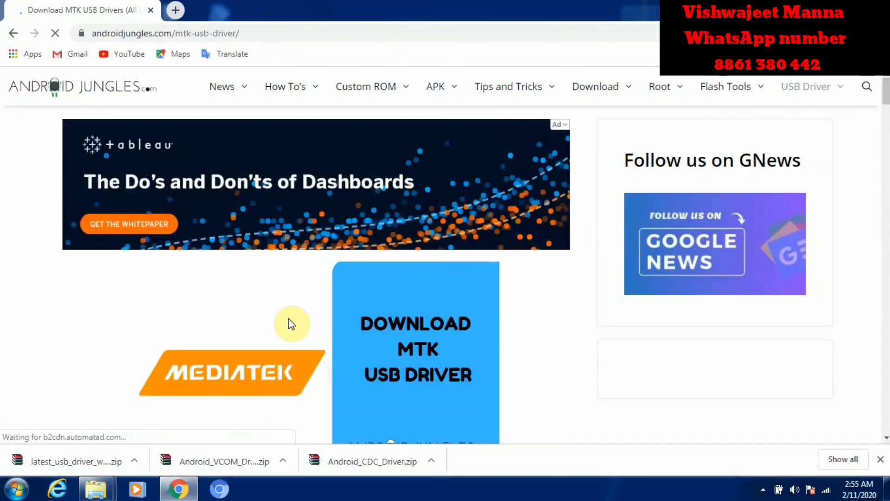
View the MTK_USB_ALL version downloads on androidjungles.com and go back through the site's Samsung driver and GCam pages toward the search results
{"action": "left_click_drag", "start_coordinate": [886, 93], "coordinate": [885, 235]}
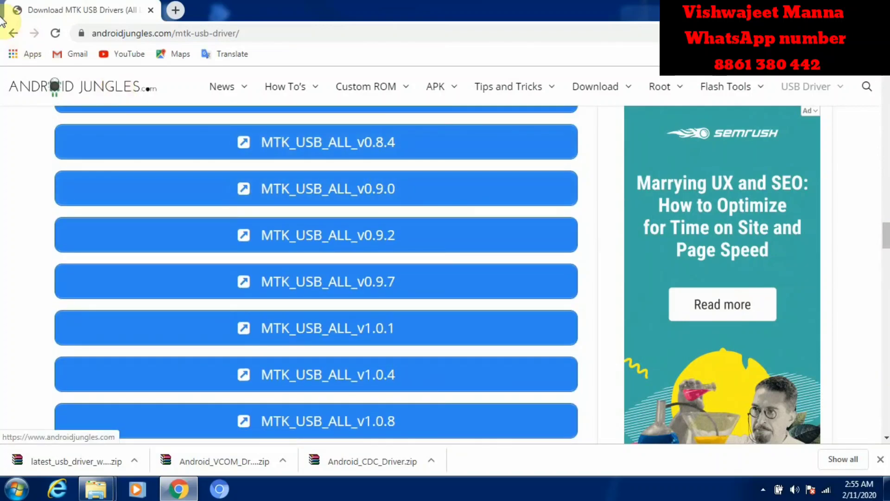
{"action": "double_click", "coordinate": [14, 35]}
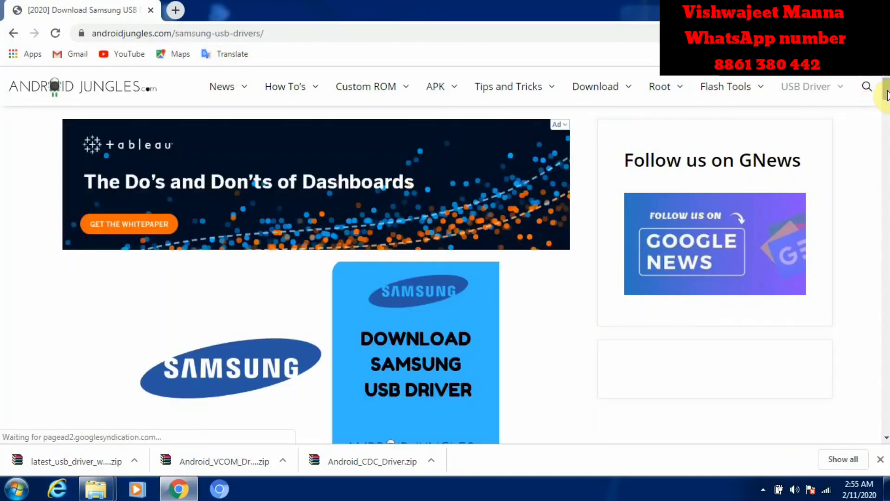
{"action": "left_click_drag", "start_coordinate": [885, 93], "coordinate": [885, 126]}
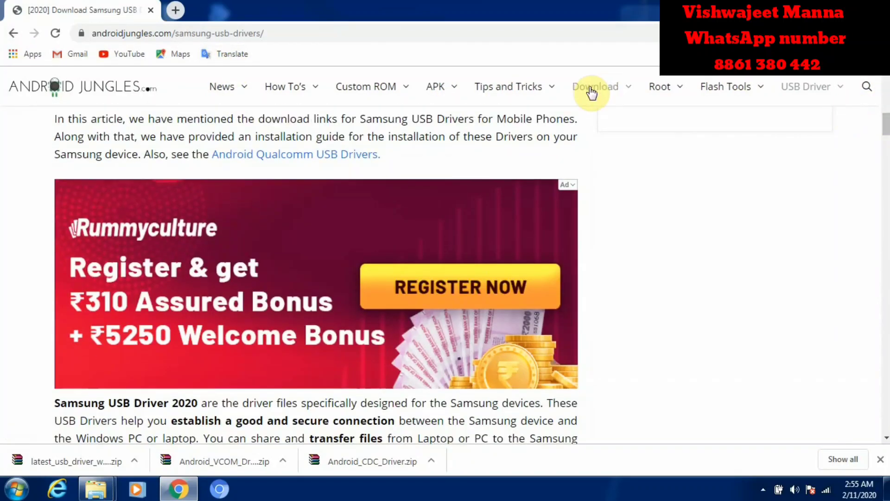
{"action": "left_click", "coordinate": [13, 33]}
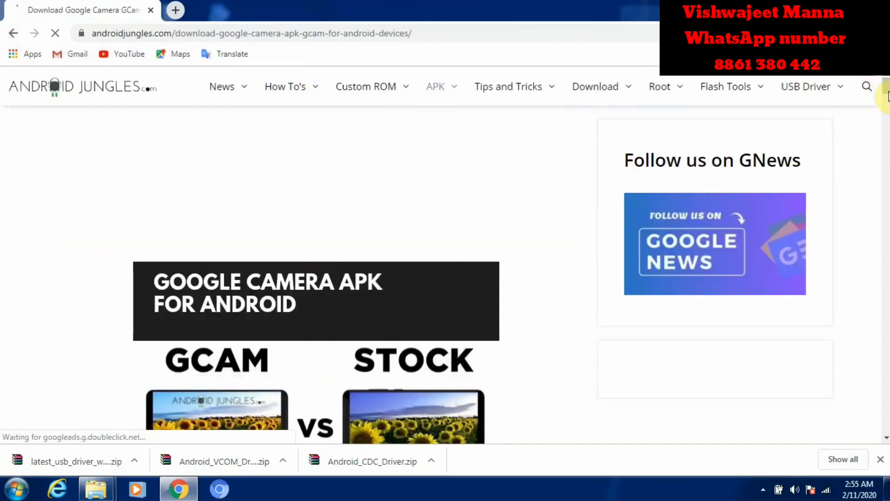
{"action": "left_click_drag", "start_coordinate": [886, 86], "coordinate": [886, 116]}
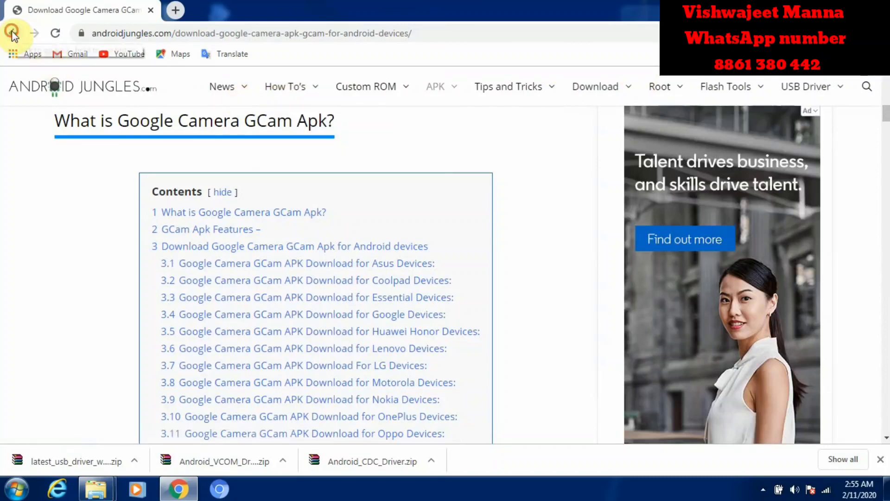
{"action": "left_click", "coordinate": [13, 32]}
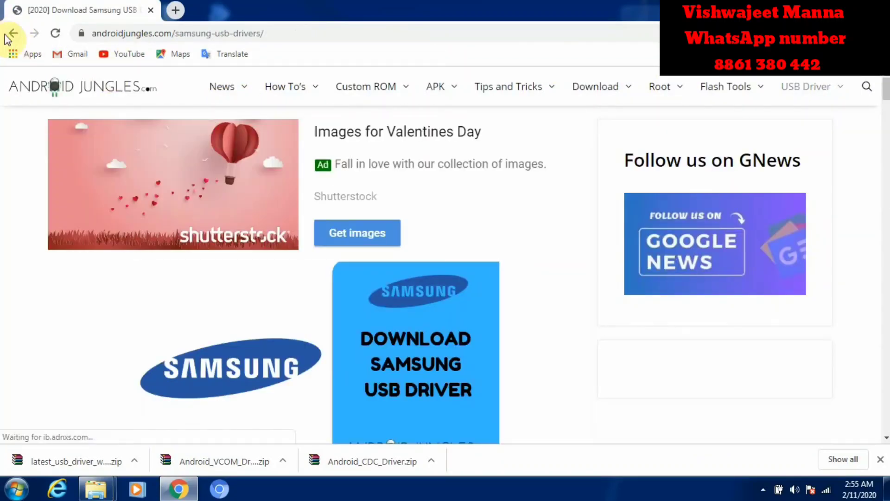
{"action": "left_click", "coordinate": [14, 33]}
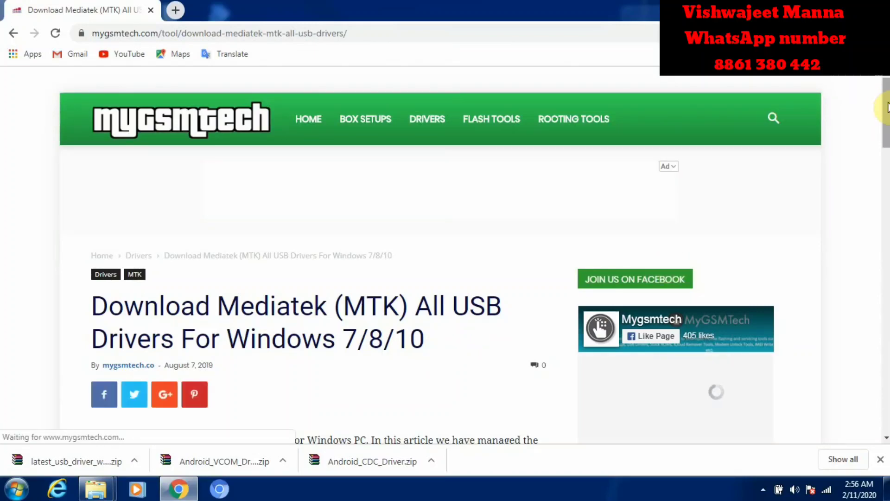
Download MTK Driver Auto Installer v1.1352 from the mygsmtech.com MediaTek drivers page
{"action": "left_click_drag", "start_coordinate": [887, 107], "coordinate": [886, 245]}
{"action": "scroll", "coordinate": [886, 246], "scroll_direction": "down", "scroll_amount": 6}
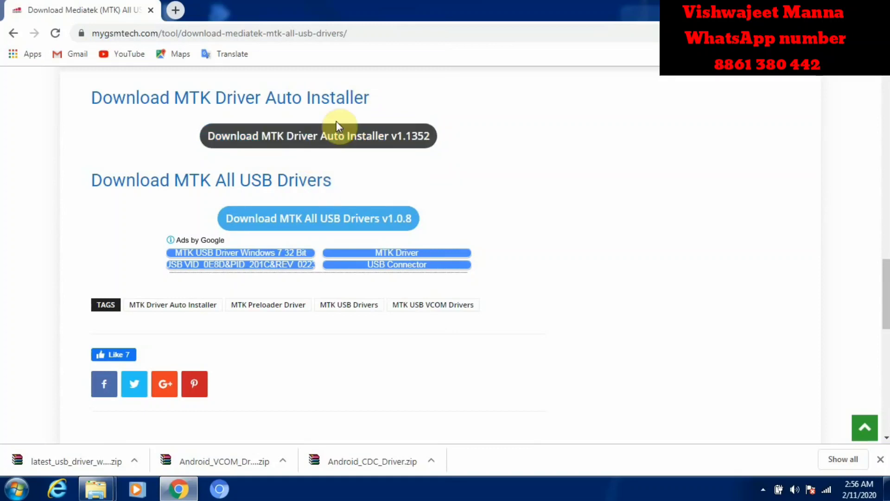
{"action": "left_click", "coordinate": [325, 144]}
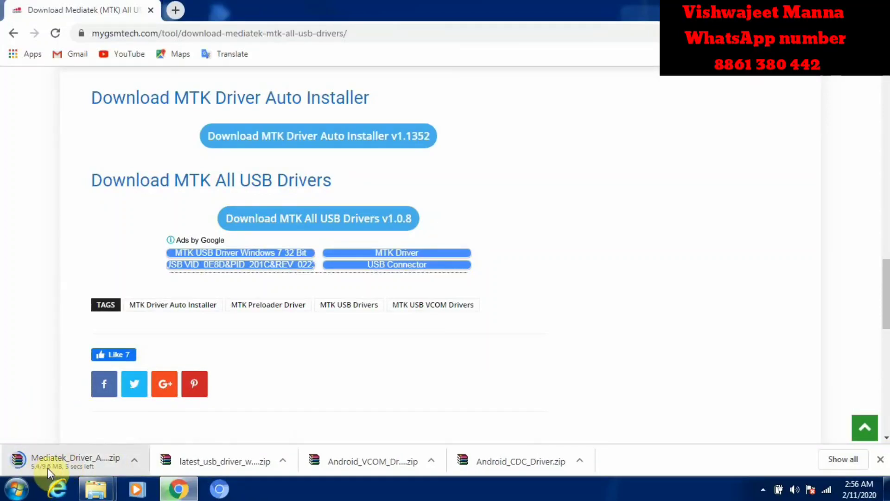
Open the browser's full download history, remove every entry from the list and close the downloads page
{"action": "left_click", "coordinate": [835, 463]}
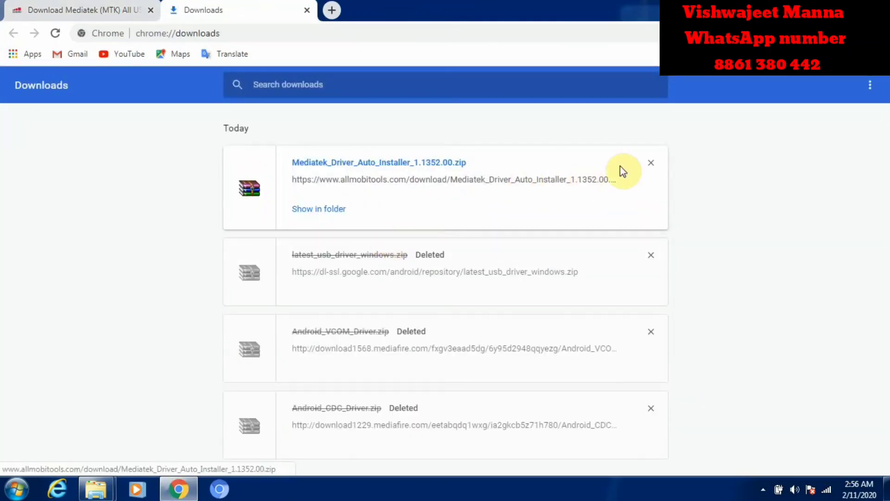
{"action": "left_click", "coordinate": [651, 164]}
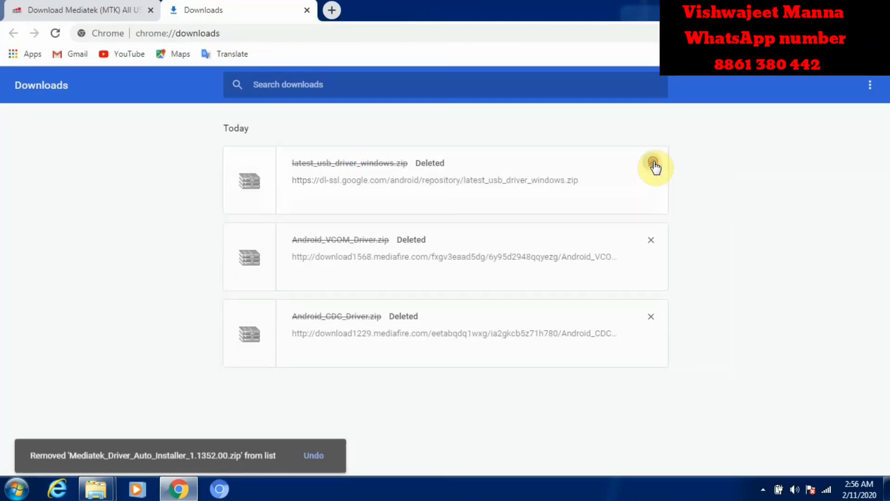
{"action": "left_click", "coordinate": [652, 163]}
{"action": "left_click", "coordinate": [652, 163]}
{"action": "left_click", "coordinate": [651, 163]}
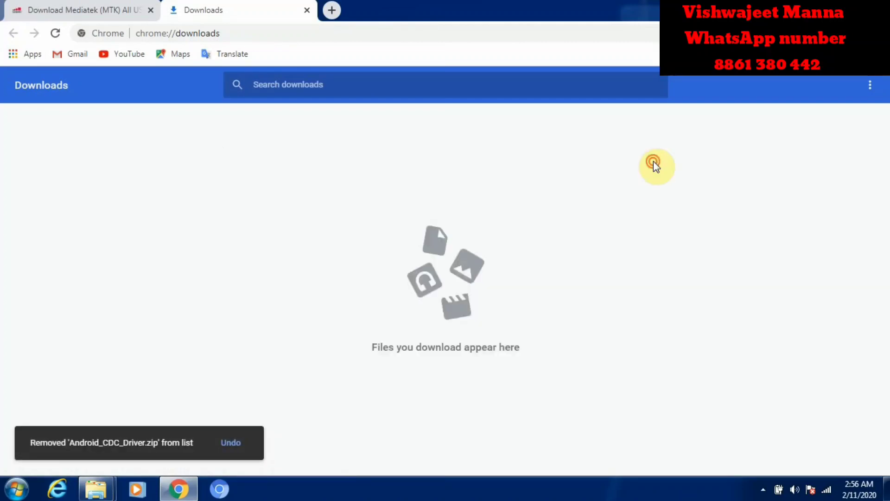
{"action": "left_click", "coordinate": [306, 10]}
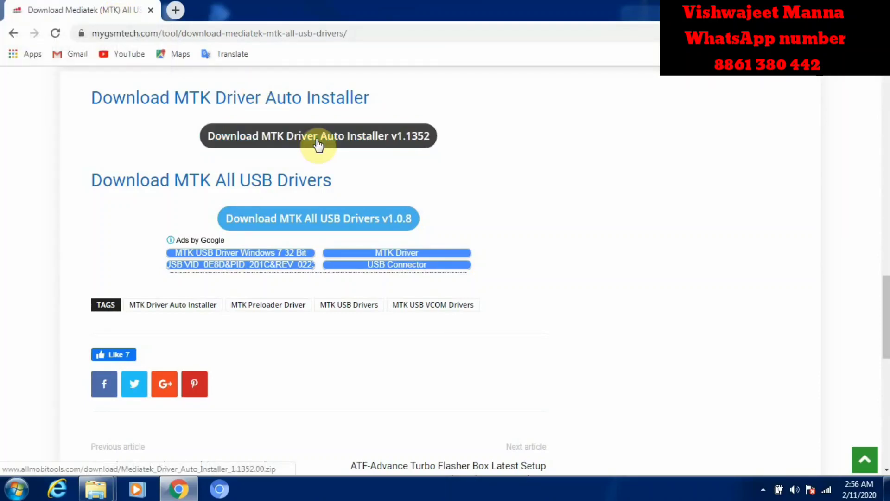
Return to the Google results and search for "vcom driver" in place of the previous query
{"action": "left_click", "coordinate": [13, 33]}
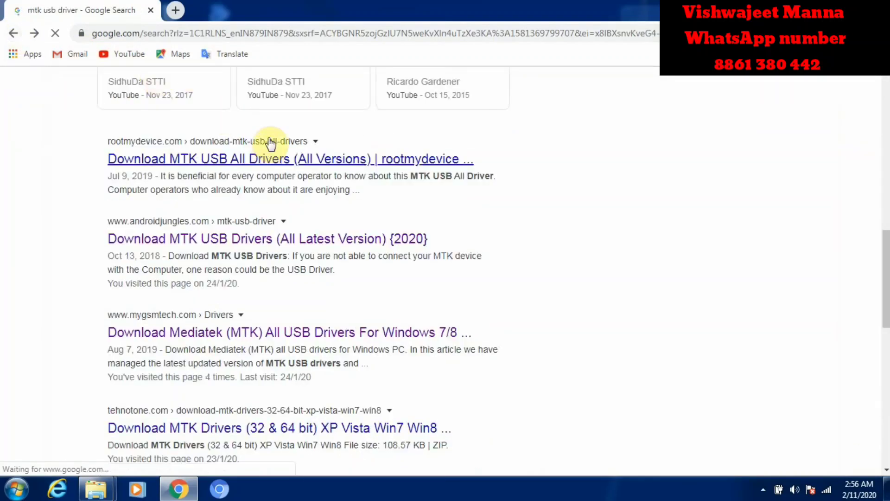
{"action": "left_click_drag", "start_coordinate": [886, 237], "coordinate": [884, 91]}
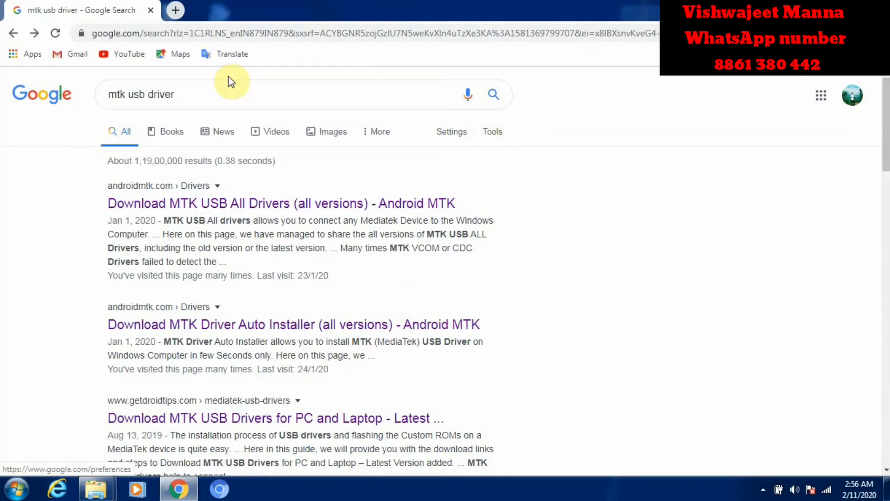
{"action": "left_click_drag", "start_coordinate": [204, 92], "coordinate": [93, 82]}
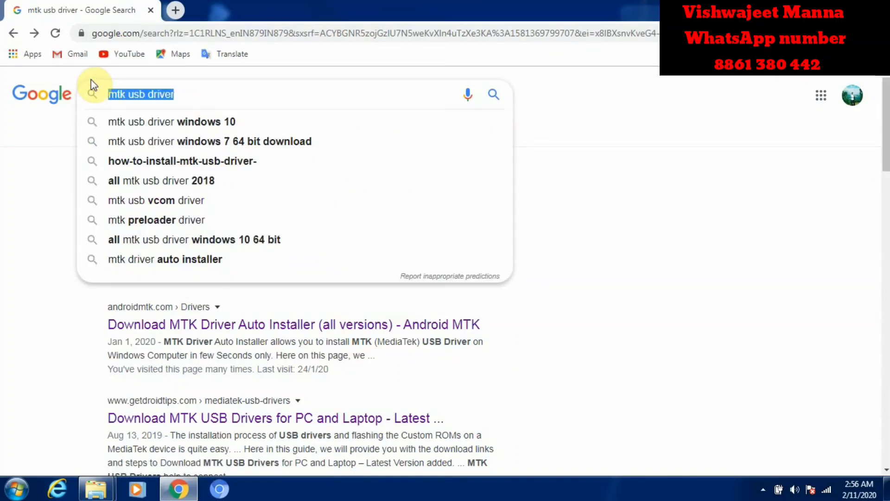
{"action": "type", "text": "v"}
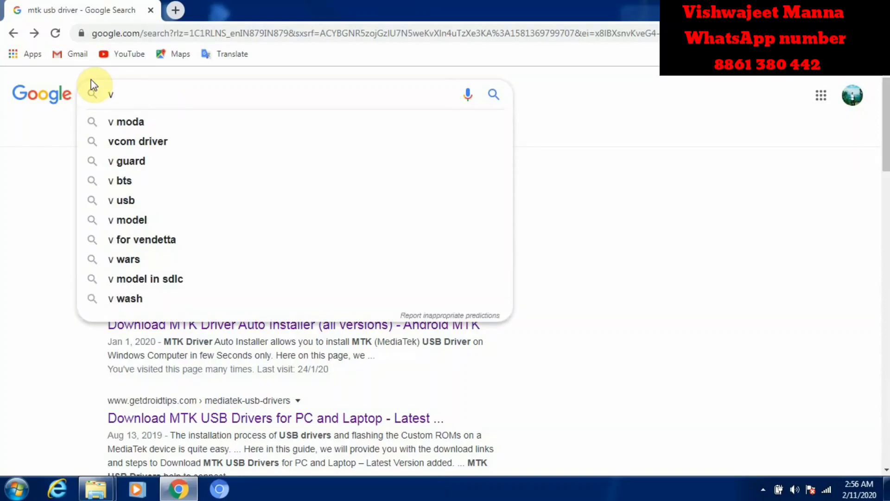
{"action": "key", "text": "BackSpace"}
{"action": "type", "text": "com"}
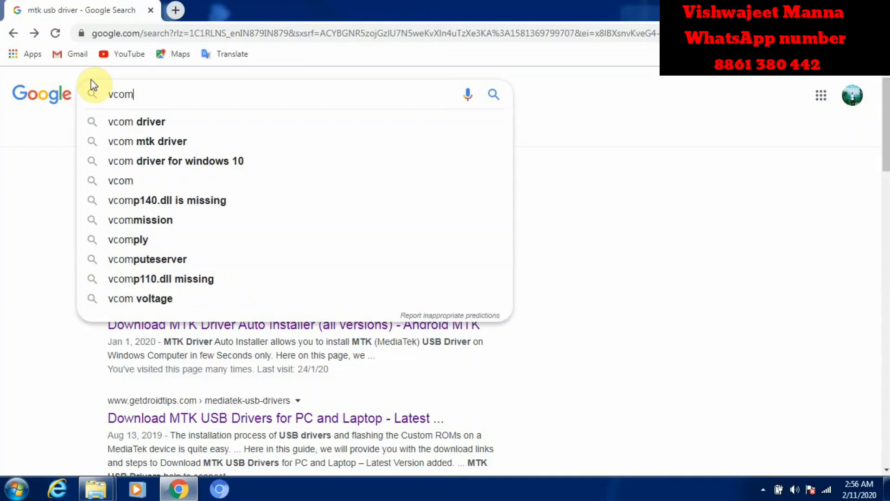
{"action": "key", "text": "Down"}
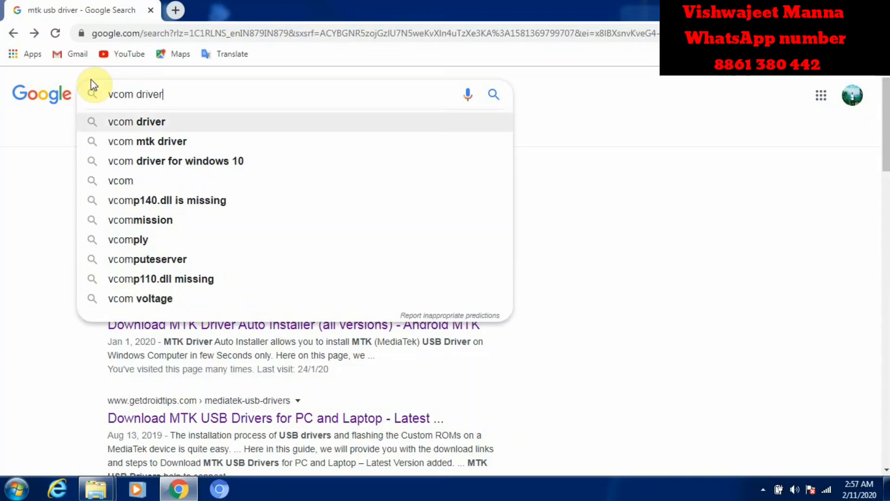
{"action": "key", "text": "Return"}
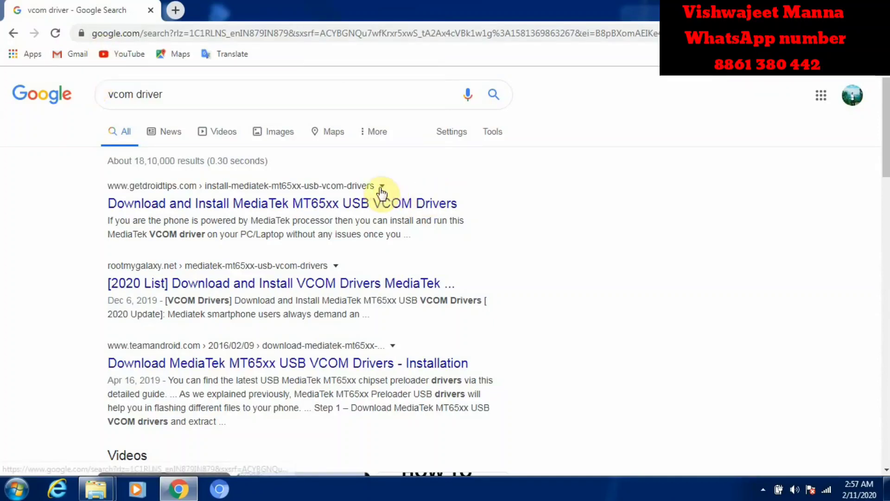
View the getdroidtips.com guide on MediaTek MT65xx USB VCOM Drivers and return to the search results
{"action": "left_click", "coordinate": [345, 203]}
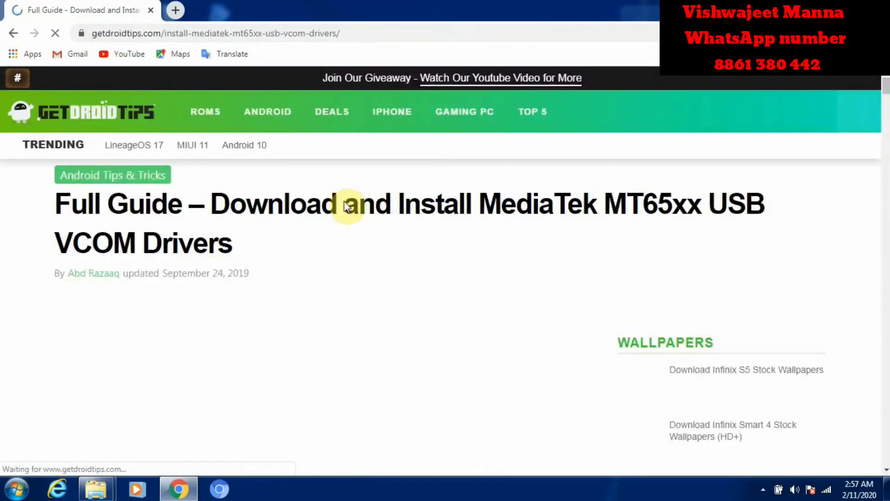
{"action": "mouse_move", "coordinate": [883, 95]}
{"action": "left_mouse_down"}
{"action": "mouse_move", "coordinate": [886, 185]}
{"action": "mouse_move", "coordinate": [885, 79]}
{"action": "left_mouse_up"}
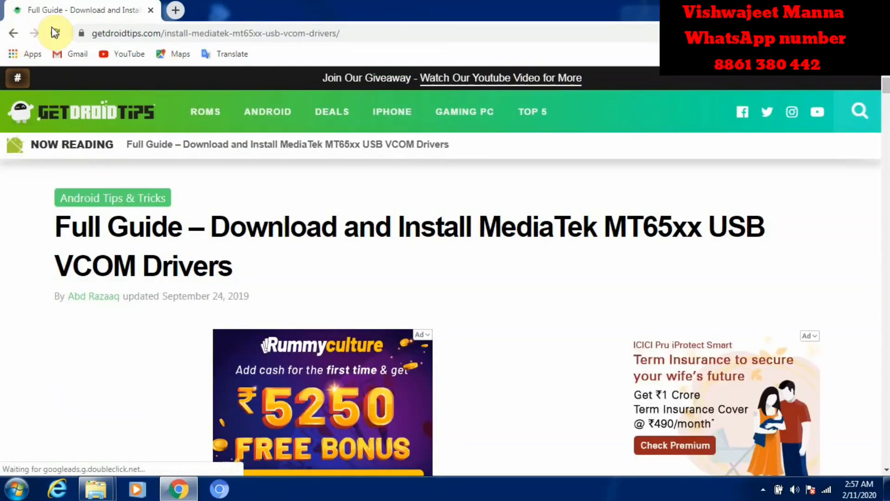
{"action": "left_click", "coordinate": [13, 34]}
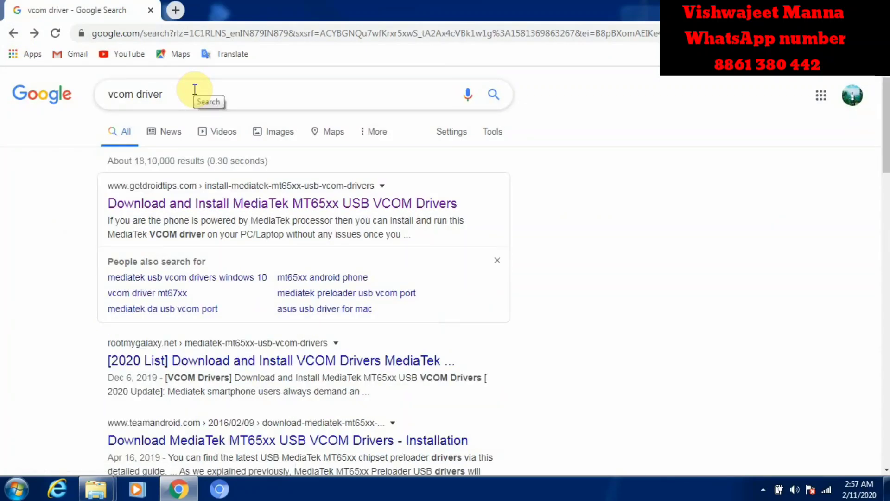
Replace the query and search Google for "micromax d321 usb driver"
{"action": "left_click_drag", "start_coordinate": [194, 89], "coordinate": [75, 105]}
{"action": "type", "text": "mi"}
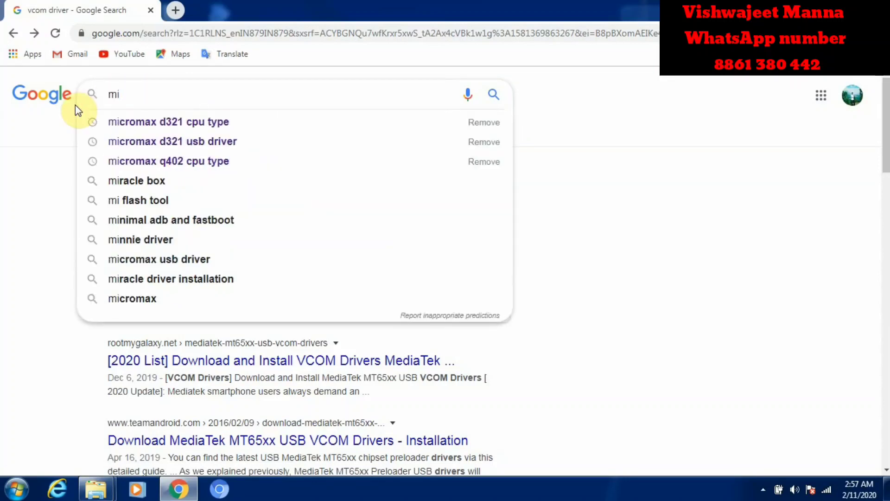
{"action": "left_click", "coordinate": [171, 140]}
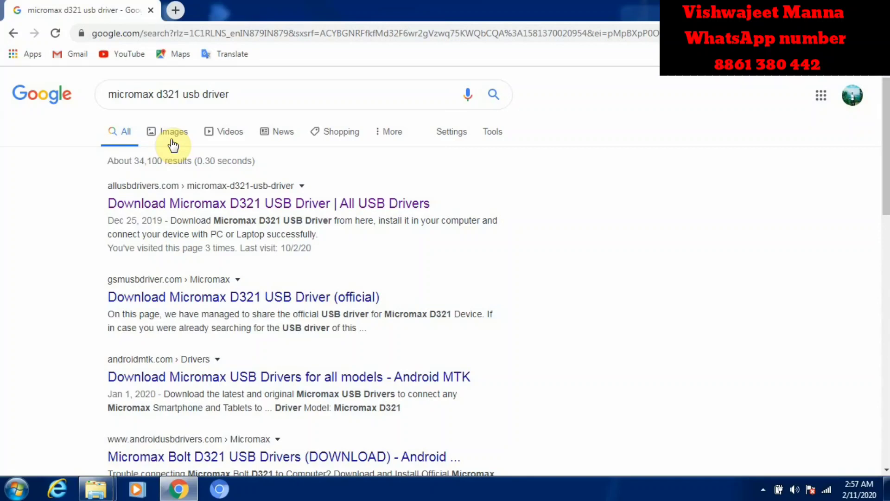
Open the allusbdrivers.com page for the Micromax D321 USB Driver and download its 8.3 MB ADB driver
{"action": "left_click", "coordinate": [240, 209]}
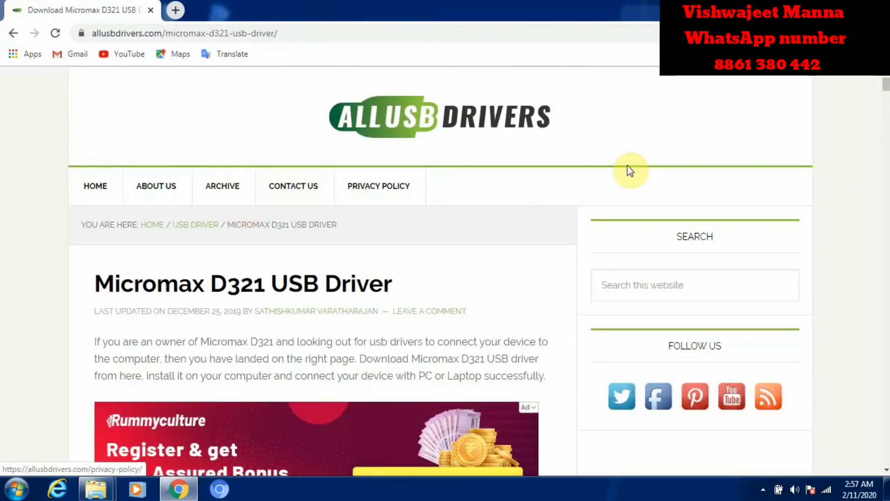
{"action": "scroll", "coordinate": [885, 88], "scroll_direction": "down", "scroll_amount": 10}
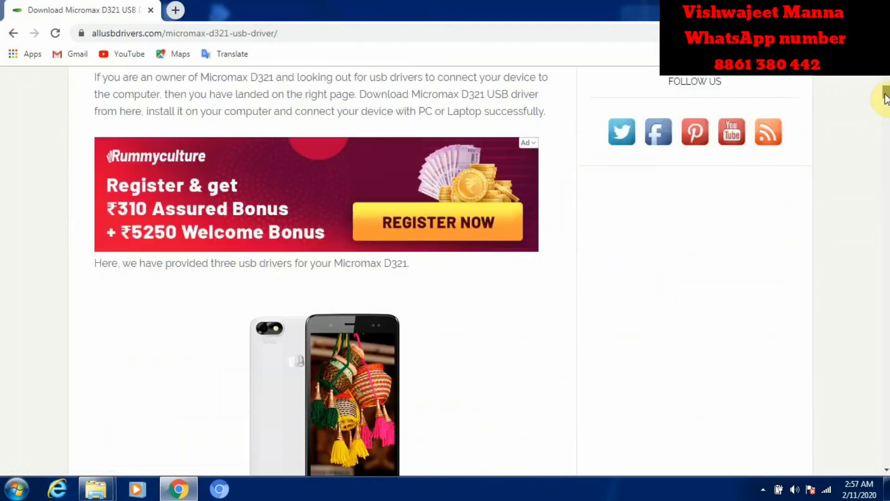
{"action": "scroll", "coordinate": [885, 108], "scroll_direction": "up", "scroll_amount": 4}
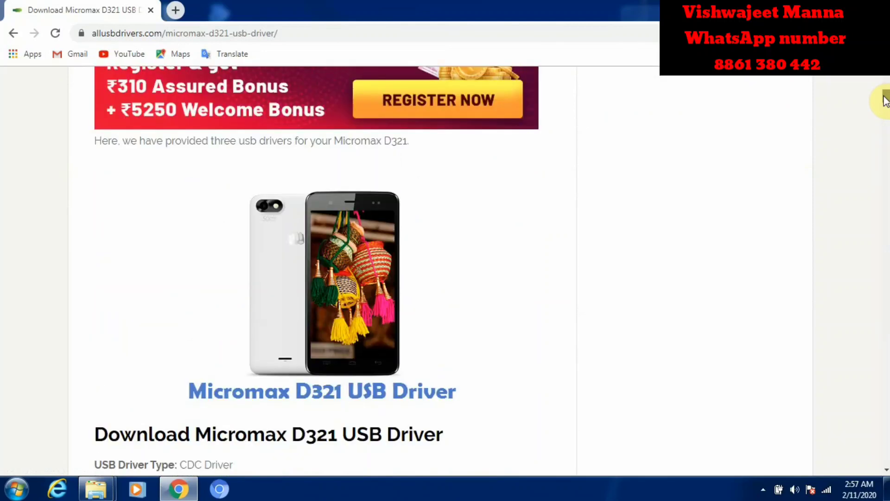
{"action": "left_click_drag", "start_coordinate": [886, 101], "coordinate": [885, 106]}
{"action": "left_click_drag", "start_coordinate": [886, 106], "coordinate": [885, 111]}
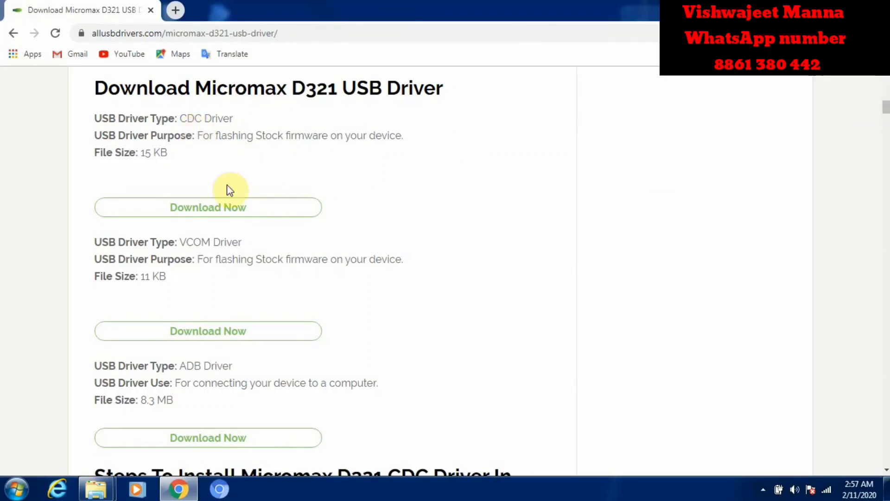
{"action": "left_click", "coordinate": [227, 440]}
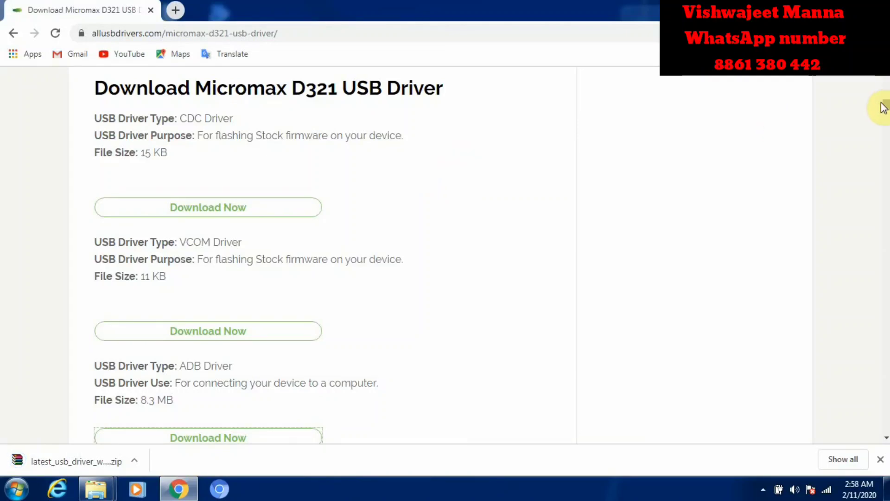
{"action": "left_click_drag", "start_coordinate": [884, 105], "coordinate": [884, 111]}
{"action": "scroll", "coordinate": [884, 114], "scroll_direction": "down", "scroll_amount": 4}
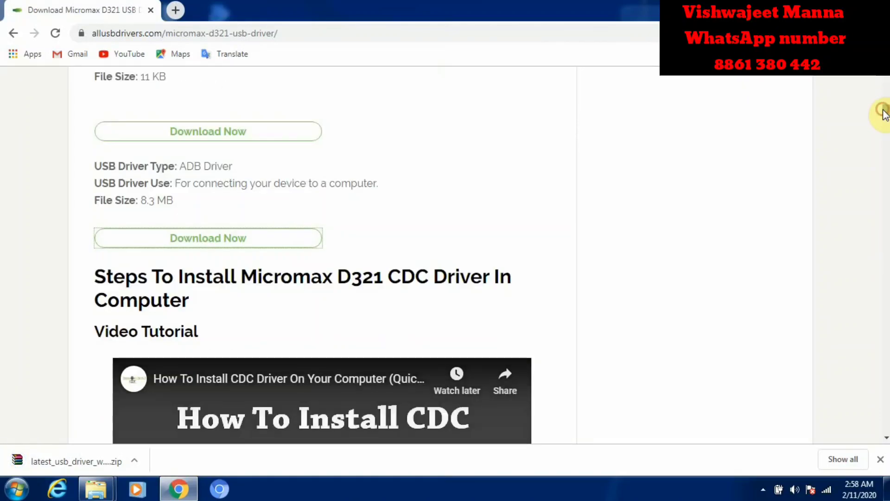
{"action": "scroll", "coordinate": [884, 113], "scroll_direction": "up", "scroll_amount": 3}
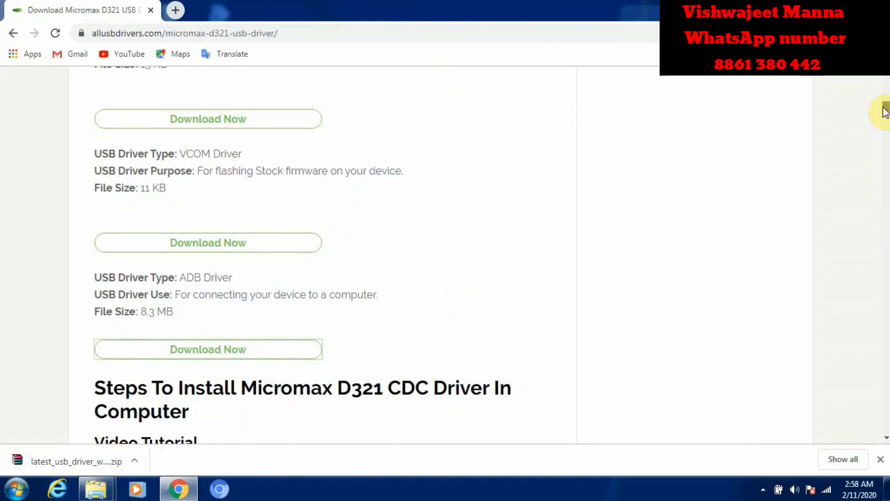
{"action": "scroll", "coordinate": [883, 112], "scroll_direction": "up", "scroll_amount": 3}
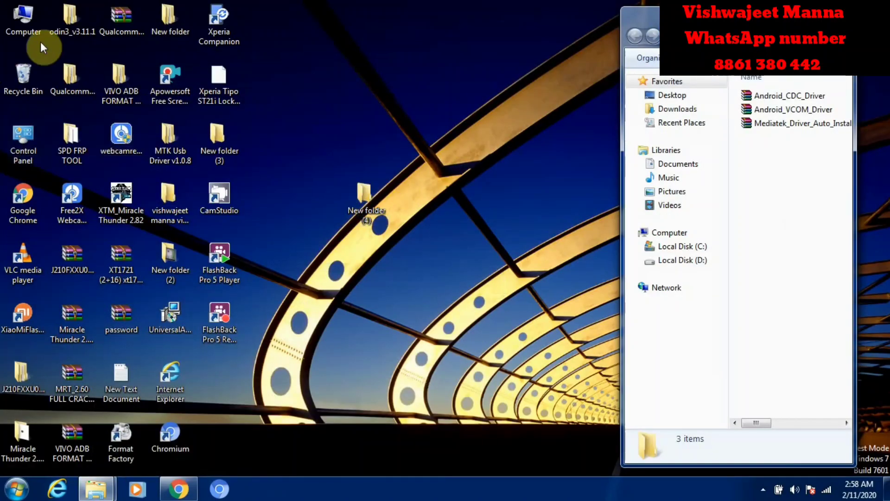
Copy the latest_usb_driver_windows archive from Downloads into New folder (4) and close the Downloads window
{"action": "double_click", "coordinate": [32, 31]}
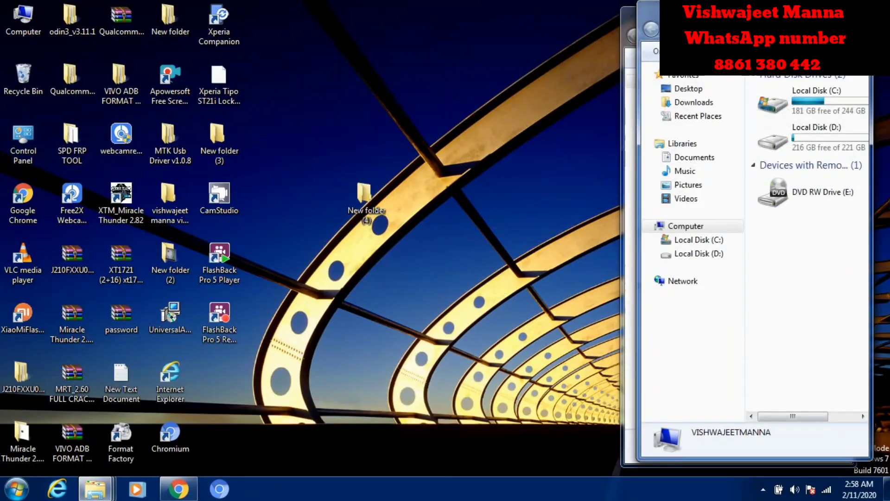
{"action": "left_click_drag", "start_coordinate": [754, 6], "coordinate": [407, 79]}
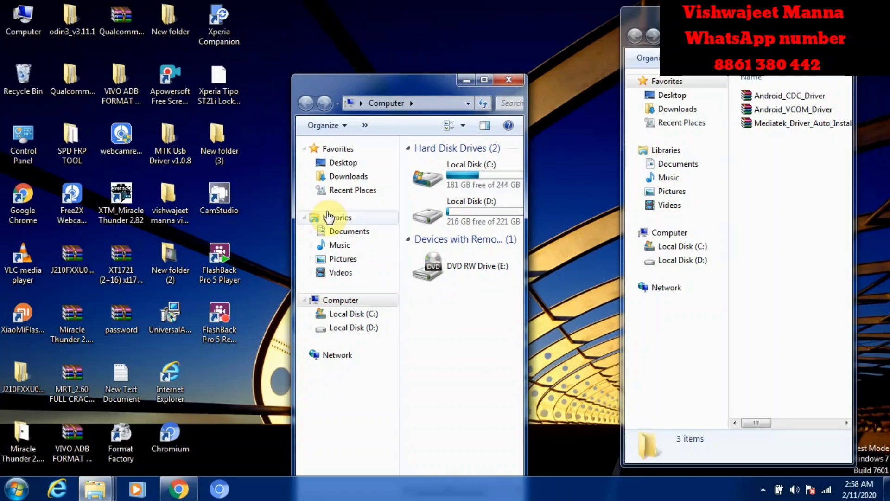
{"action": "left_click", "coordinate": [320, 176]}
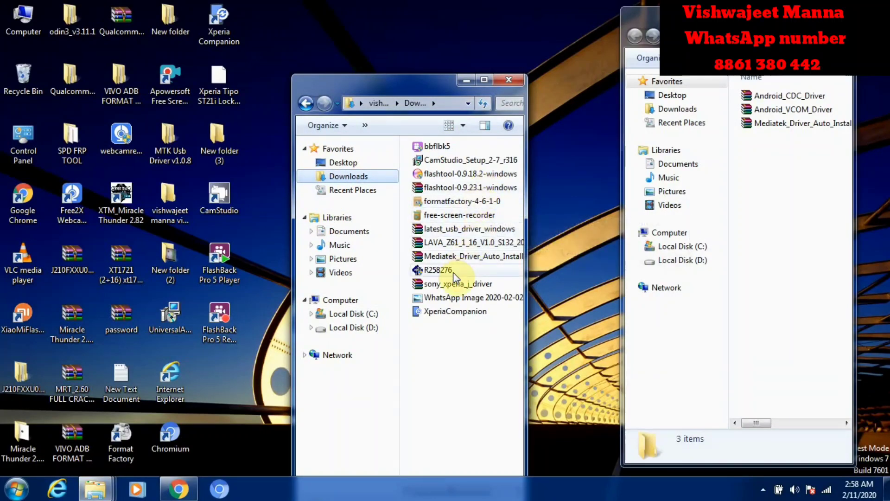
{"action": "left_click", "coordinate": [462, 234]}
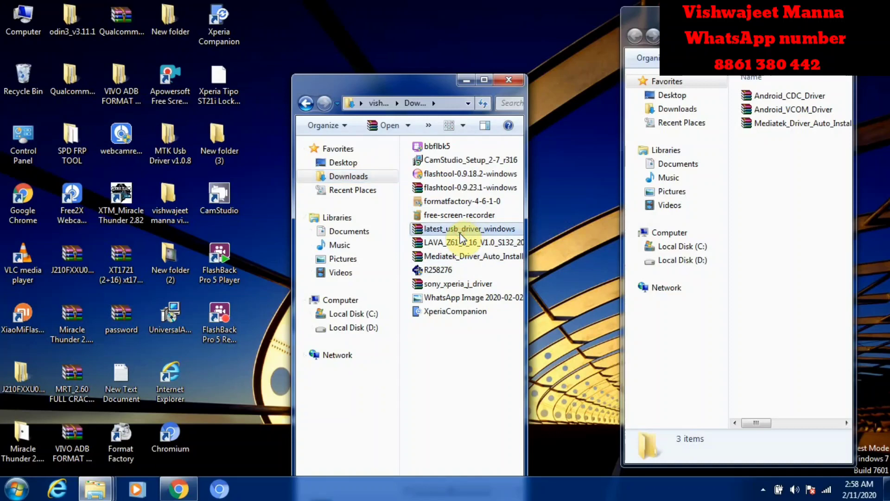
{"action": "left_click", "coordinate": [775, 196]}
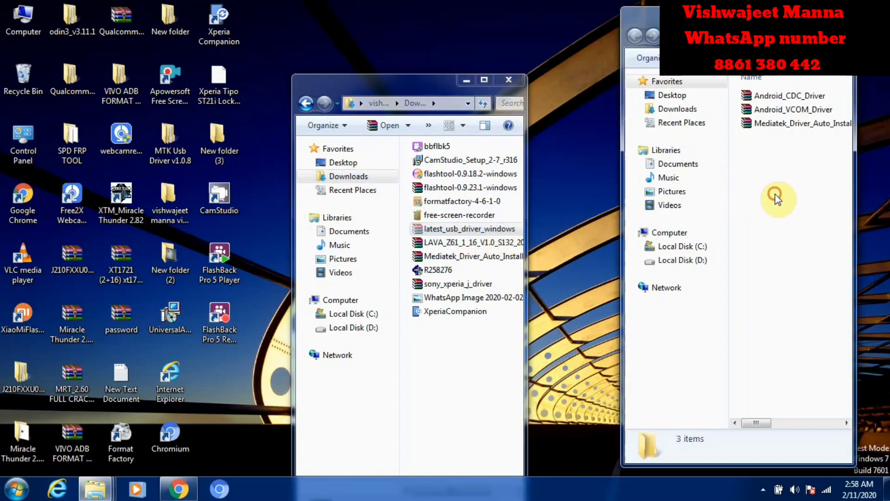
{"action": "right_click", "coordinate": [775, 196]}
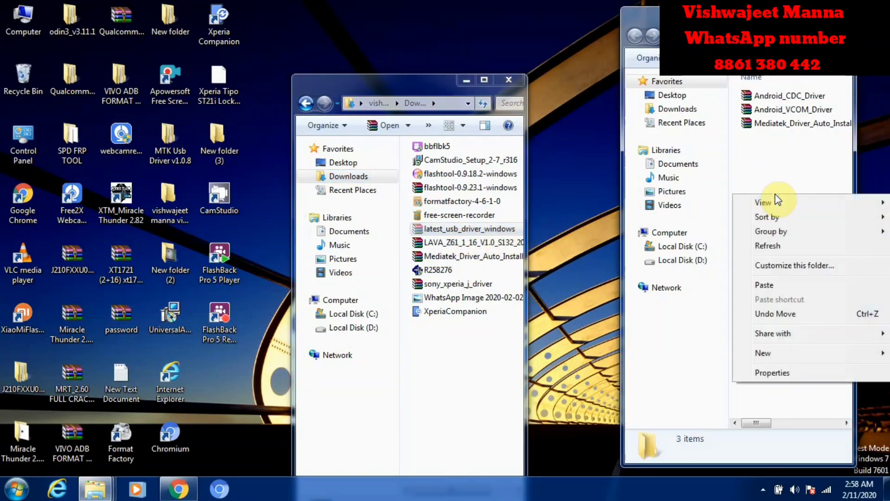
{"action": "left_click", "coordinate": [761, 286]}
{"action": "left_click", "coordinate": [503, 82]}
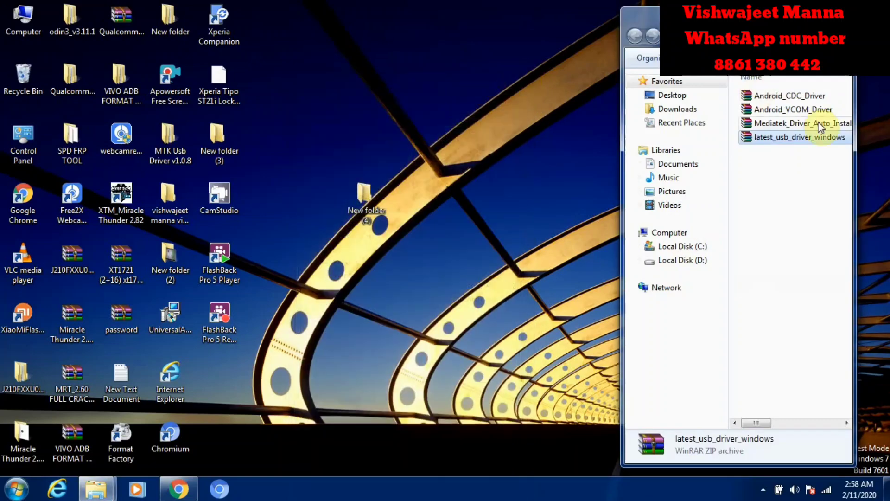
Maximize the New folder (4) window and rename the latest_usb_driver_windows archive to adb_usb_driver_windows
{"action": "left_click_drag", "start_coordinate": [726, 19], "coordinate": [386, 68]}
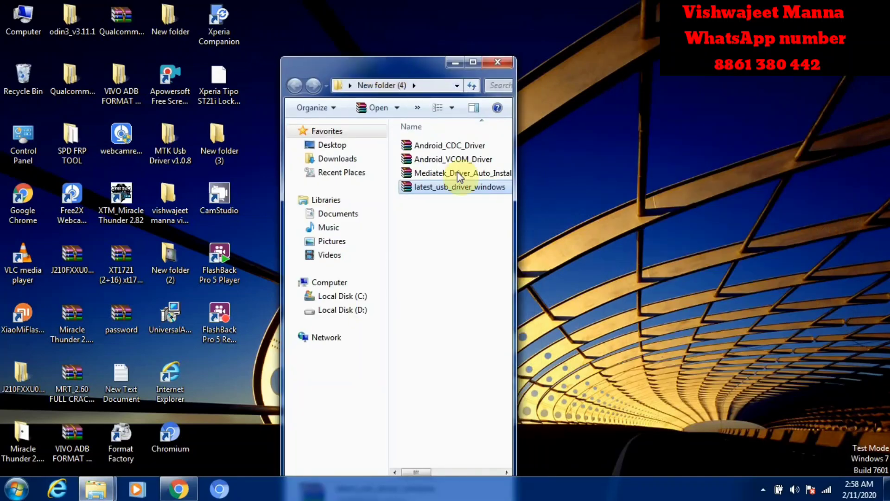
{"action": "left_click", "coordinate": [473, 64]}
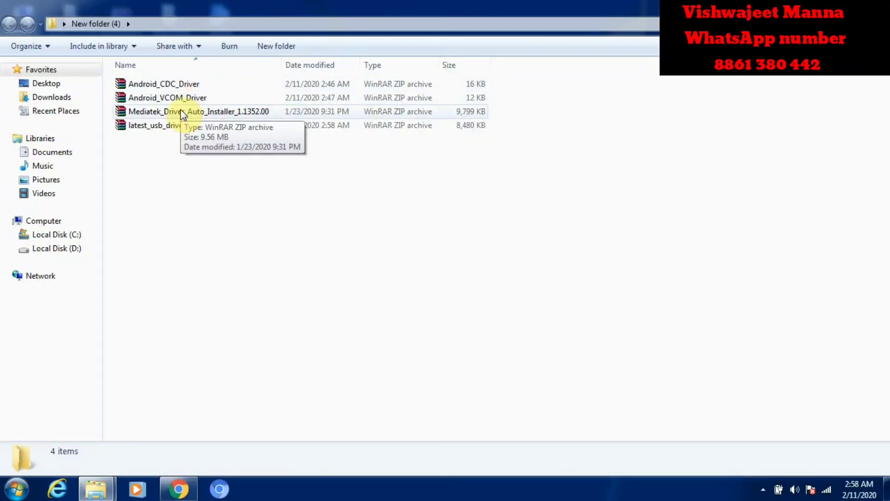
{"action": "left_click", "coordinate": [139, 131]}
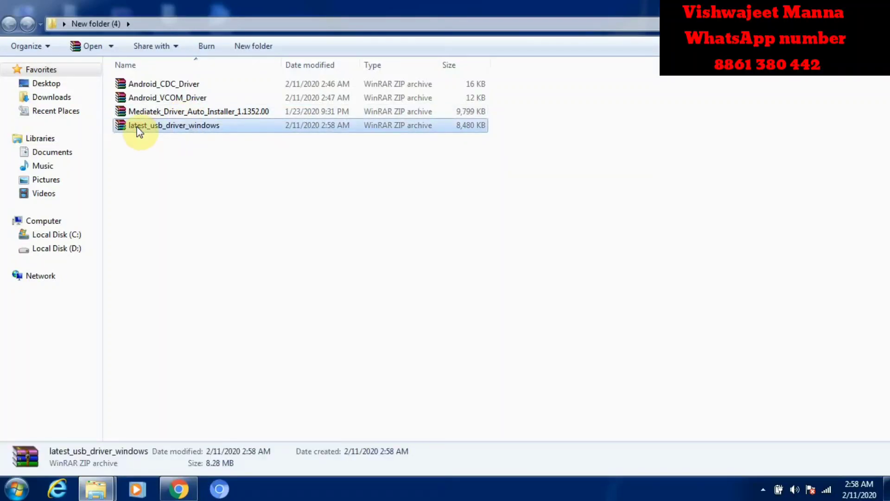
{"action": "left_click", "coordinate": [140, 131]}
{"action": "left_click", "coordinate": [146, 125]}
{"action": "left_click_drag", "start_coordinate": [146, 126], "coordinate": [88, 139]}
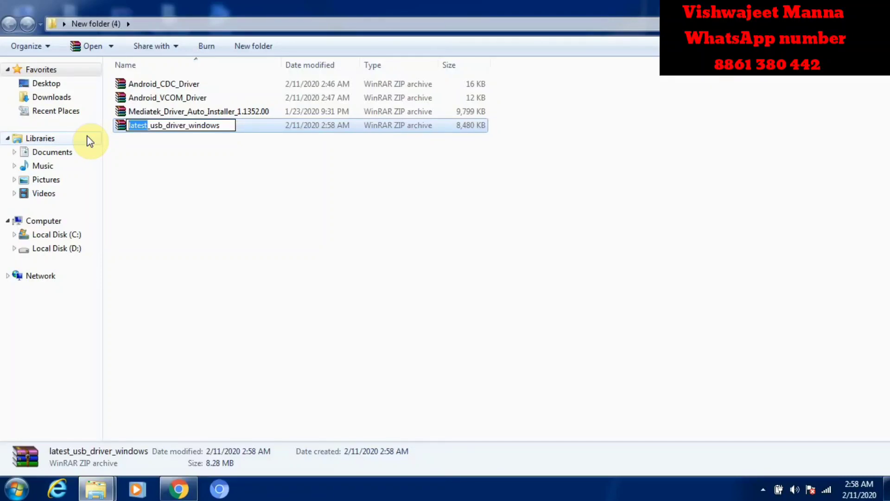
{"action": "type", "text": "adb"}
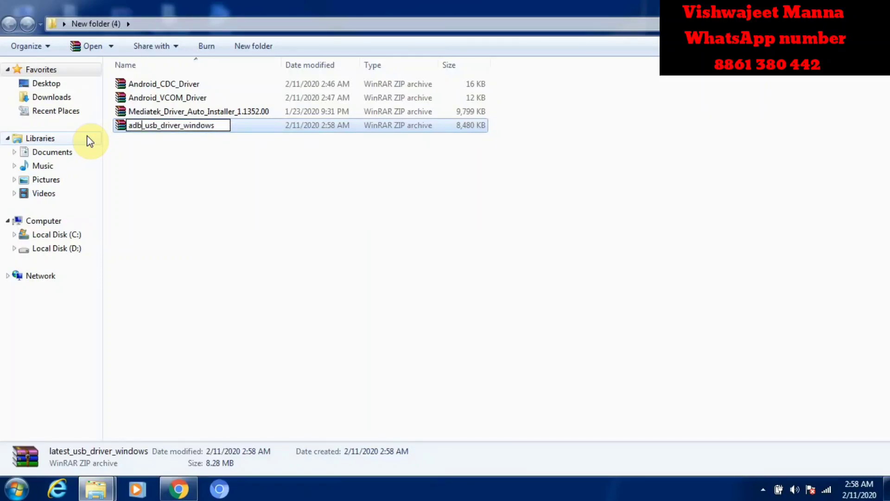
{"action": "left_click", "coordinate": [209, 168]}
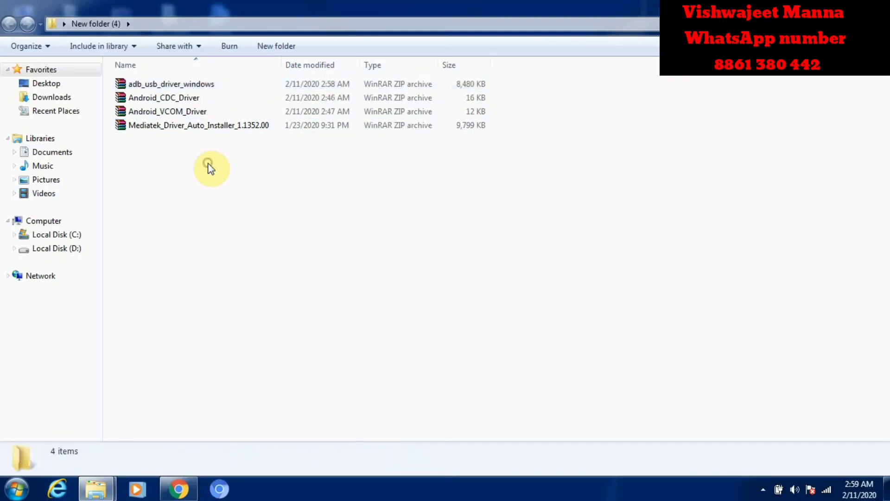
Extract the adb_usb_driver_windows and Android_CDC_Driver archives, each into a folder of its own name
{"action": "right_click", "coordinate": [172, 86]}
{"action": "left_click", "coordinate": [233, 153]}
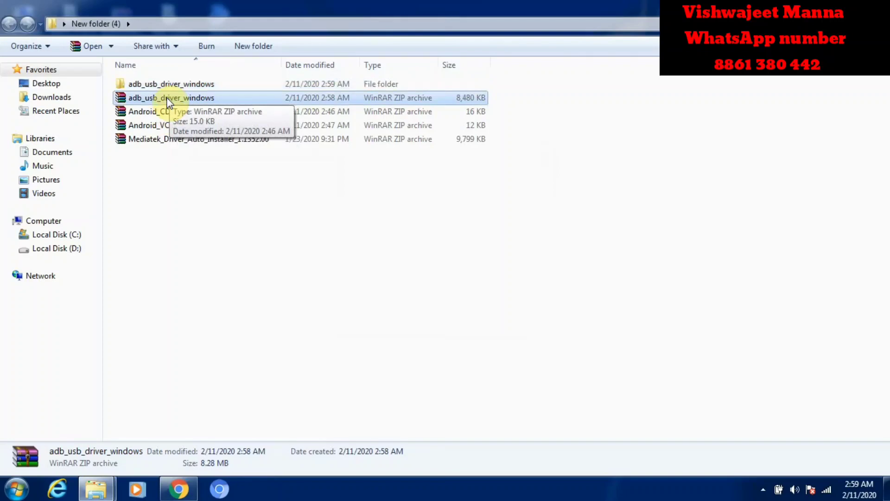
{"action": "left_click", "coordinate": [163, 113]}
{"action": "right_click", "coordinate": [162, 113]}
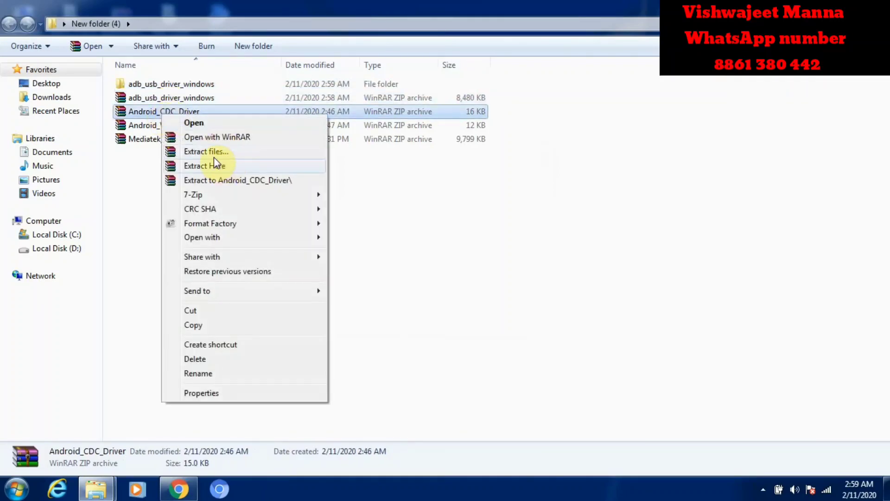
{"action": "left_click", "coordinate": [220, 182]}
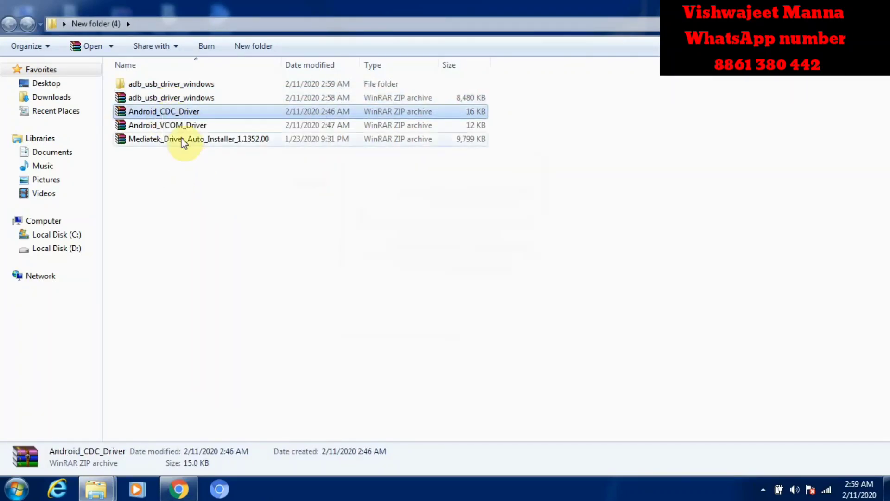
Extract the Android_VCOM_Driver and Mediatek_Driver_Auto_Installer_1.1352.00 archives, each into a folder of its own name
{"action": "left_click", "coordinate": [162, 140]}
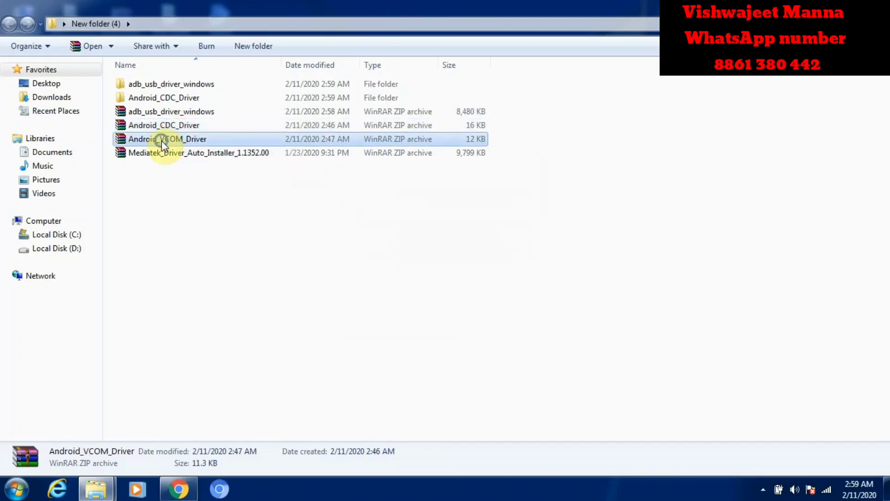
{"action": "right_click", "coordinate": [162, 141]}
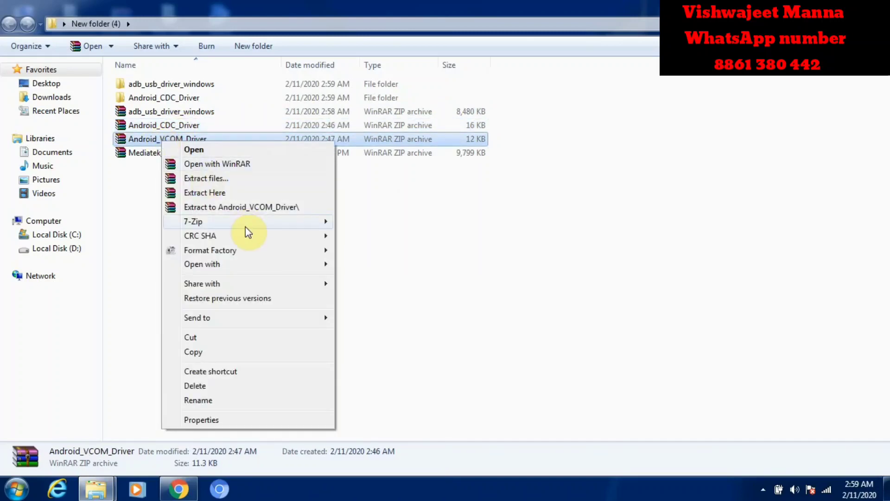
{"action": "left_click", "coordinate": [229, 206]}
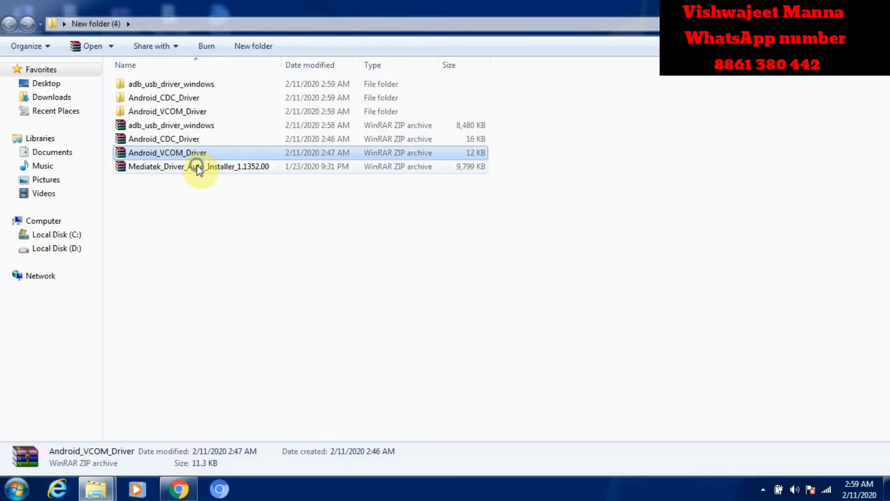
{"action": "right_click", "coordinate": [199, 166]}
{"action": "left_click", "coordinate": [268, 231]}
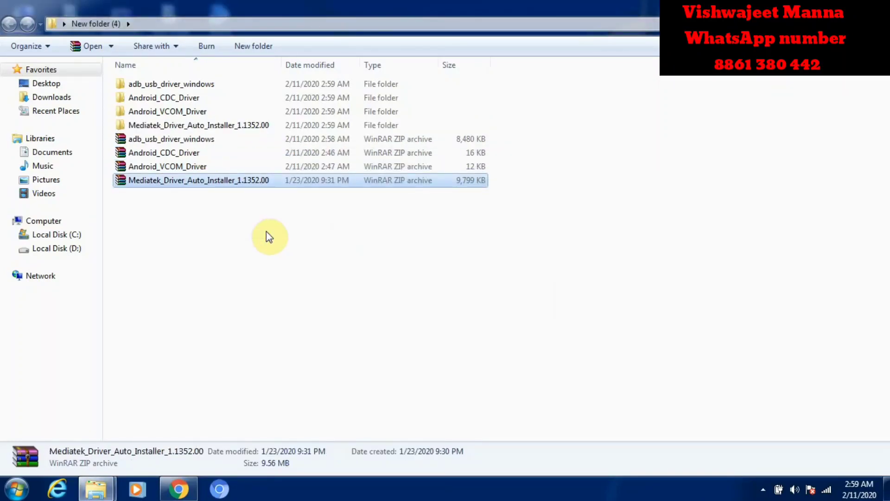
Run the Mediatek-Drivers-Install batch file from the extracted auto installer folder through to completion and close the folder window
{"action": "double_click", "coordinate": [206, 126]}
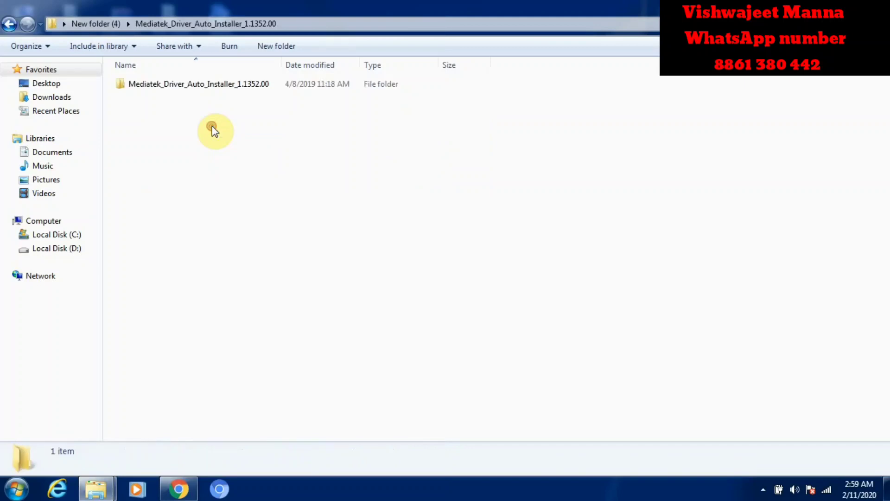
{"action": "double_click", "coordinate": [246, 84]}
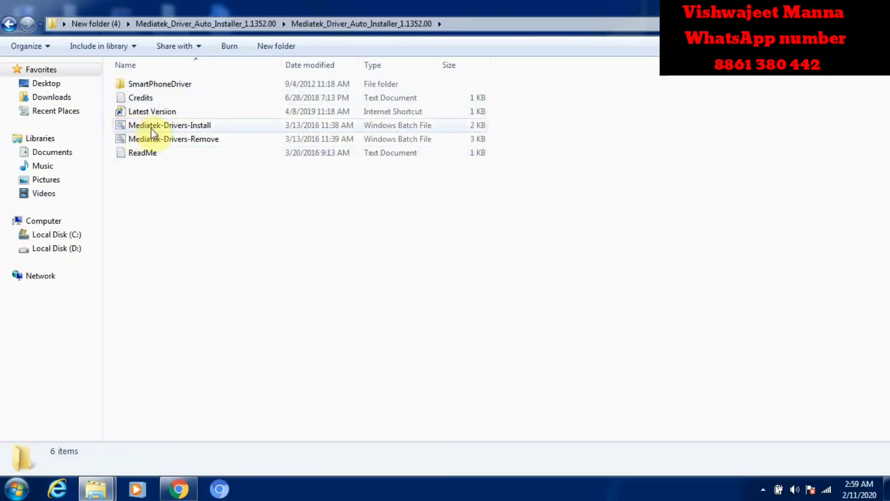
{"action": "double_click", "coordinate": [184, 126]}
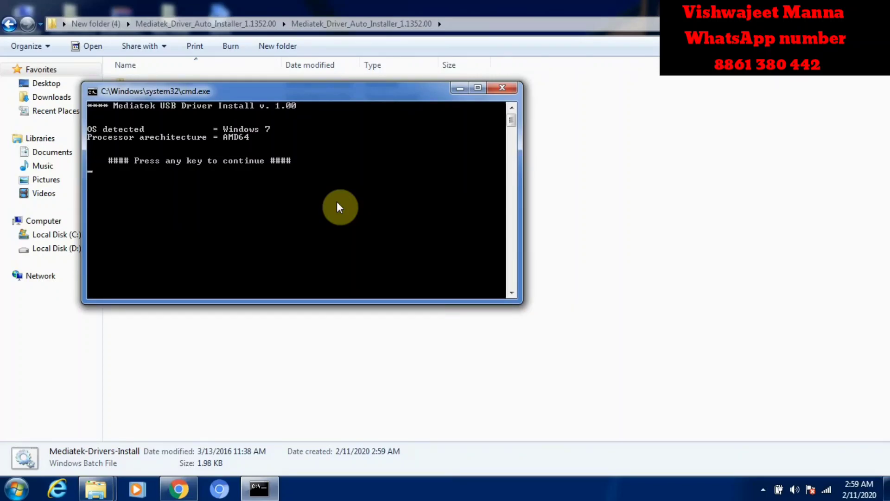
{"action": "key", "text": "Return"}
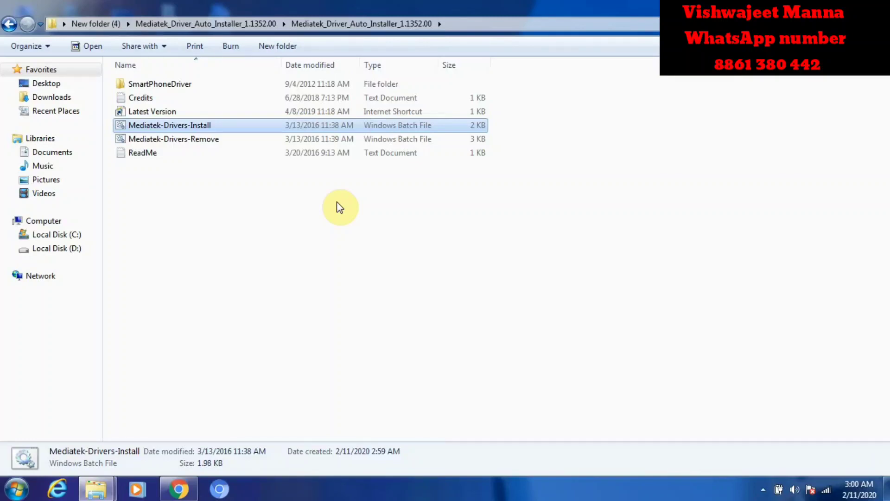
{"action": "left_click", "coordinate": [339, 206]}
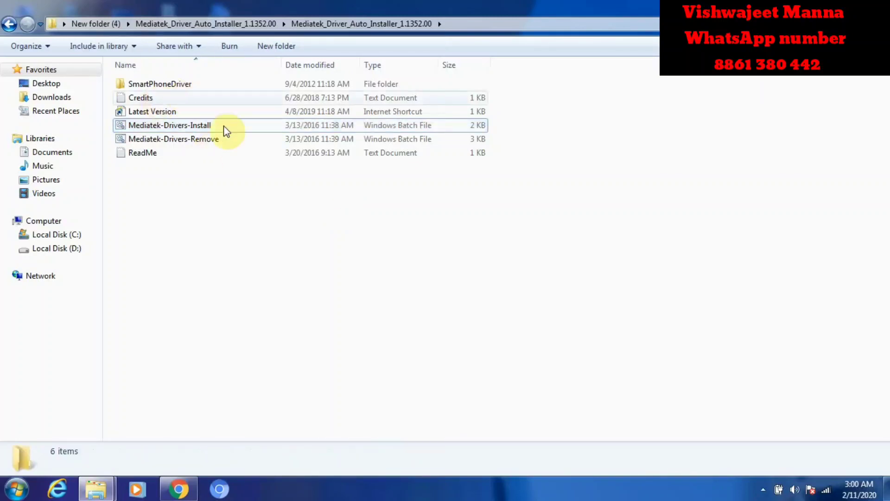
{"action": "left_click", "coordinate": [878, 6]}
Open Computer Management for this computer and show the Device Manager
{"action": "right_click", "coordinate": [9, 15]}
{"action": "left_click", "coordinate": [60, 34]}
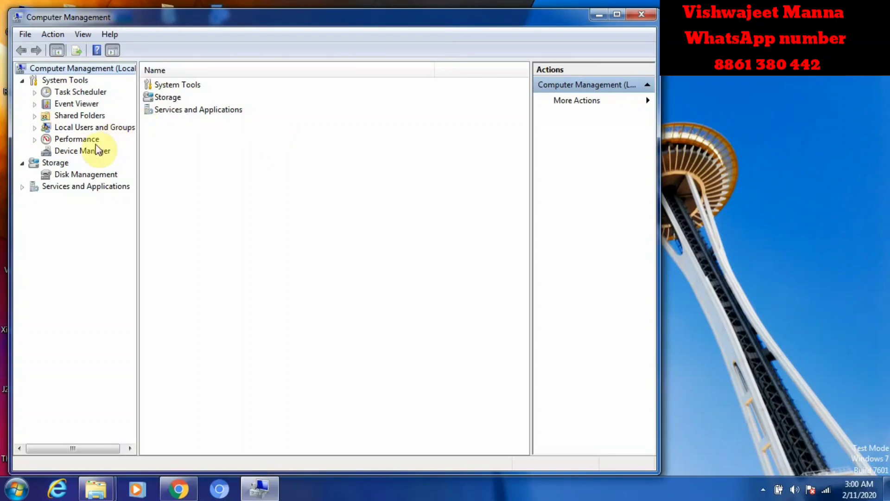
{"action": "left_click", "coordinate": [81, 149]}
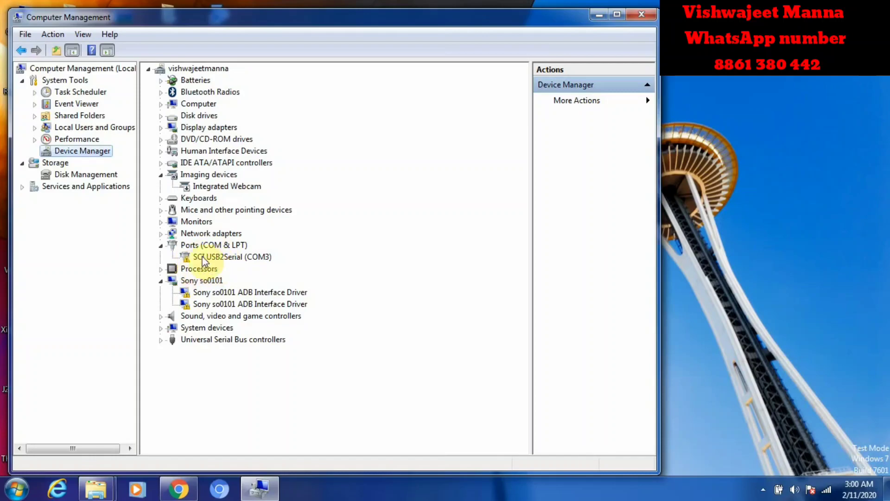
Check the usb2ser driver files in the Win7 folder of the extracted Android_VCOM_Driver and close the folder window
{"action": "left_click", "coordinate": [598, 15]}
{"action": "double_click", "coordinate": [349, 204]}
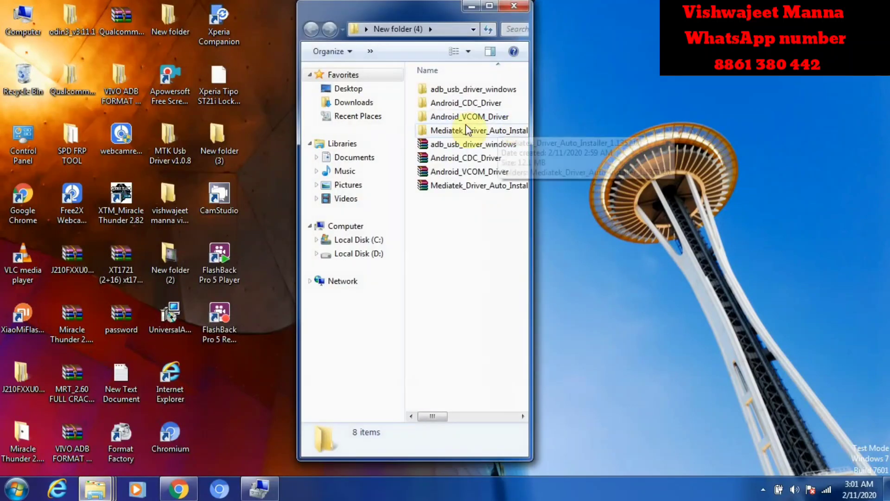
{"action": "left_click_drag", "start_coordinate": [531, 103], "coordinate": [614, 88]}
{"action": "double_click", "coordinate": [462, 122]}
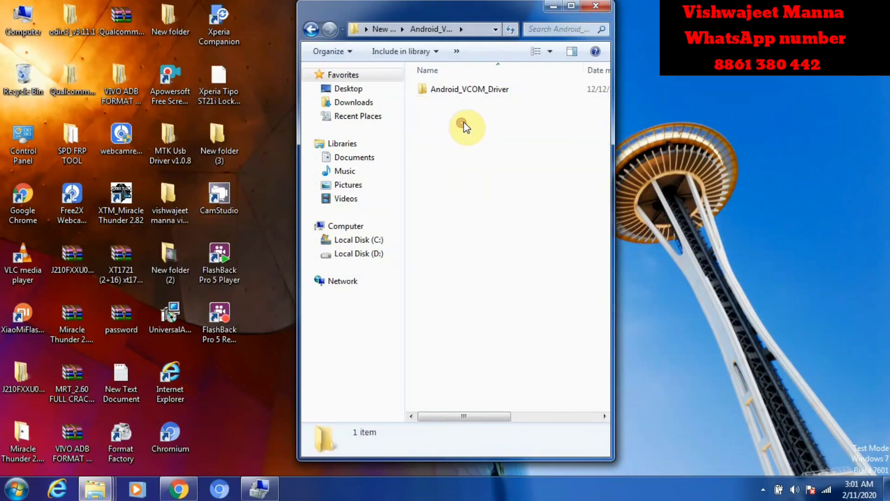
{"action": "double_click", "coordinate": [483, 88]}
{"action": "double_click", "coordinate": [440, 116]}
{"action": "left_click", "coordinate": [465, 105]}
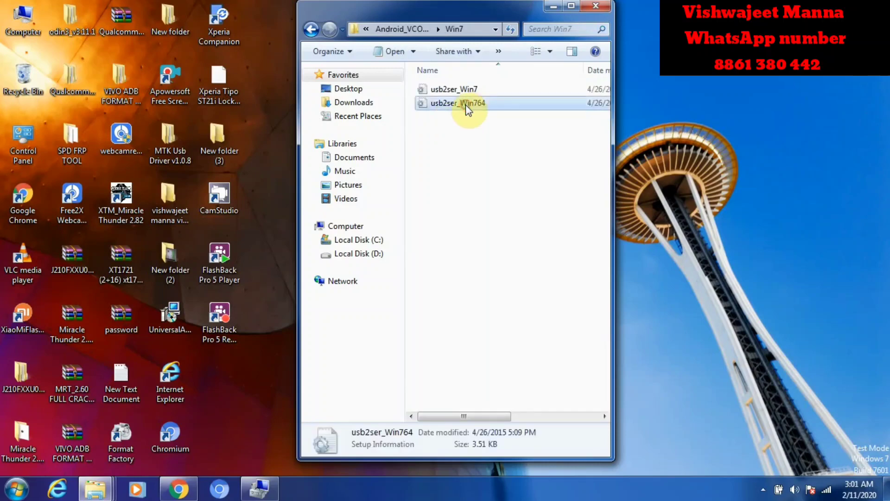
{"action": "left_click", "coordinate": [596, 6]}
Start the Add Hardware wizard from the Device Manager, choosing manual selection from a list and the Show All Devices hardware type
{"action": "left_click", "coordinate": [264, 487]}
{"action": "left_click", "coordinate": [203, 69]}
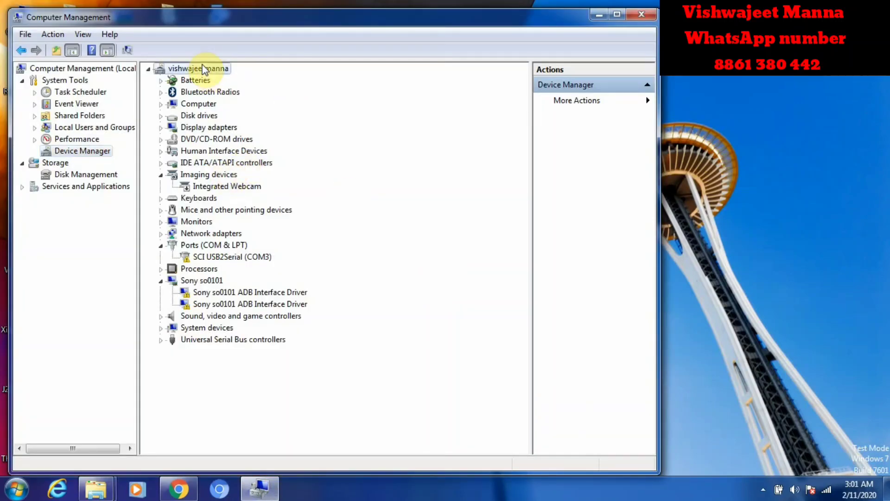
{"action": "left_click", "coordinate": [50, 33]}
{"action": "left_click", "coordinate": [85, 69]}
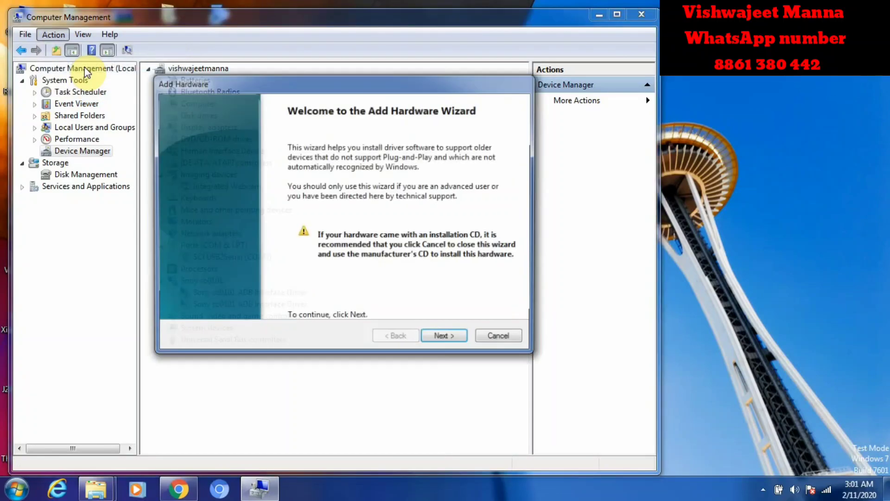
{"action": "left_click", "coordinate": [444, 338]}
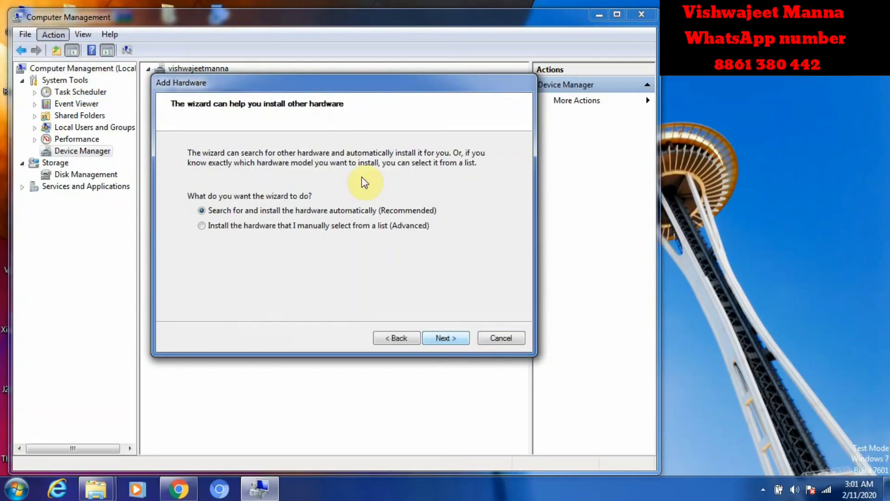
{"action": "left_click", "coordinate": [332, 227]}
{"action": "left_click", "coordinate": [459, 336]}
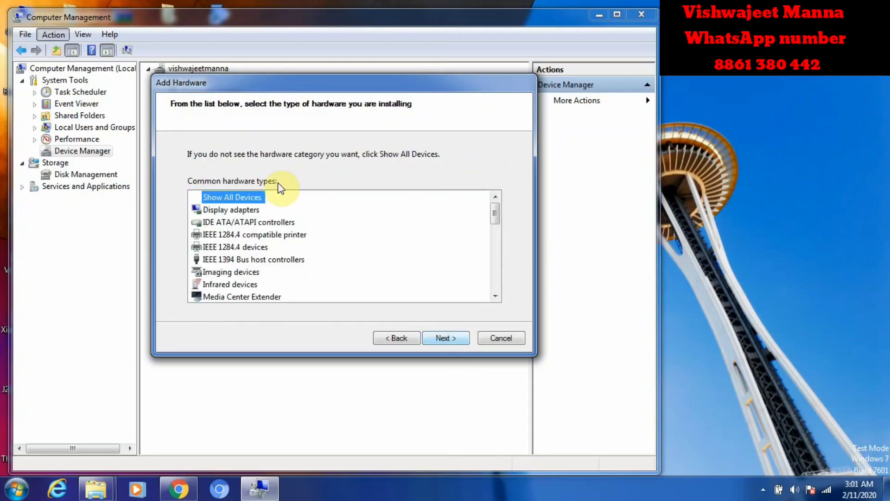
{"action": "left_click", "coordinate": [443, 337]}
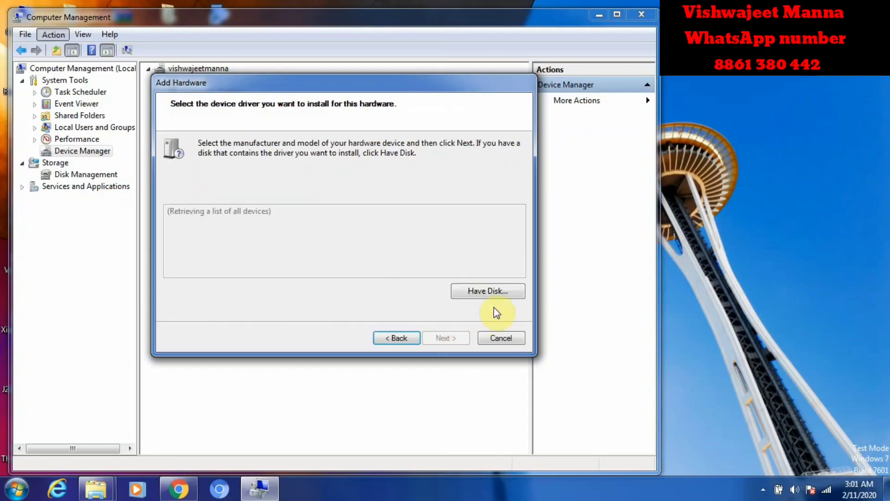
Load the usb2ser_Win764 setup file from the Win7 folder of Android_VCOM_Driver in the desktop's New folder (4) as the driver source
{"action": "left_click", "coordinate": [471, 291]}
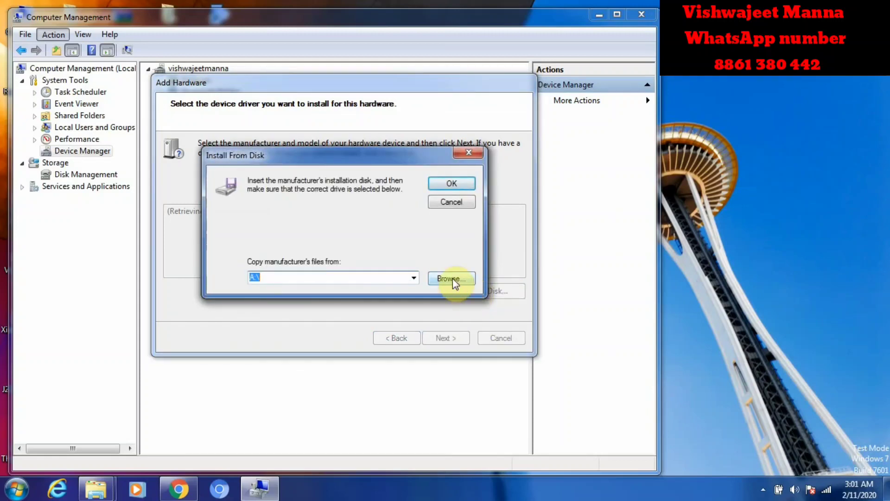
{"action": "left_click", "coordinate": [452, 278]}
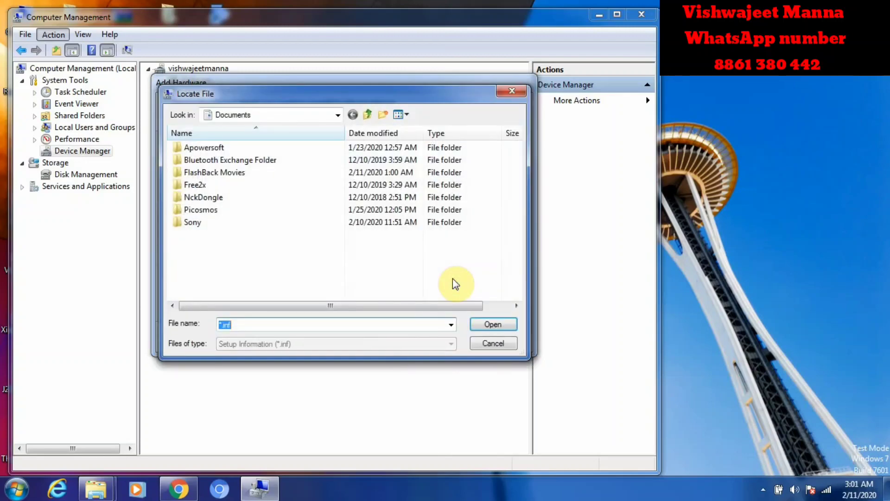
{"action": "left_click", "coordinate": [368, 116]}
{"action": "left_click", "coordinate": [368, 116]}
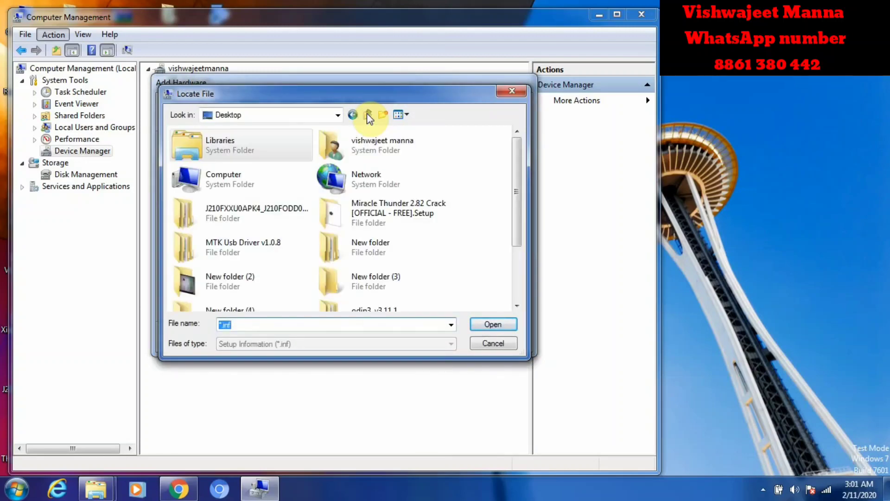
{"action": "left_click_drag", "start_coordinate": [519, 201], "coordinate": [506, 221]}
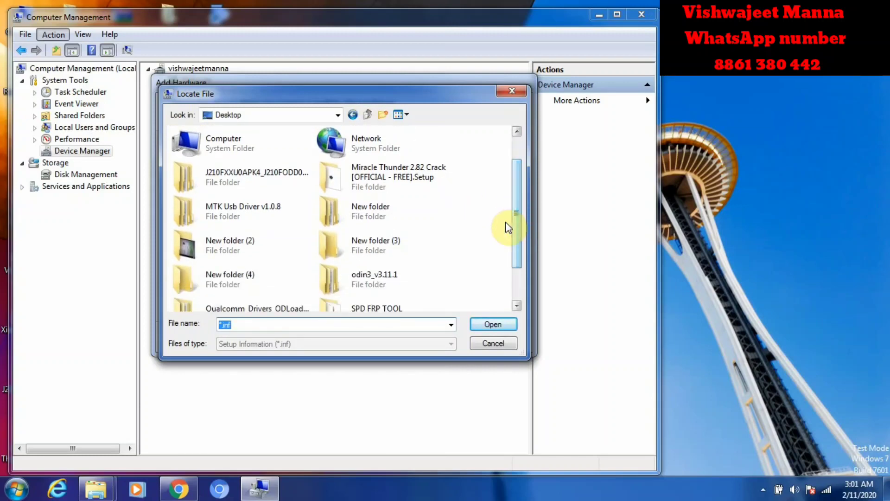
{"action": "double_click", "coordinate": [211, 279]}
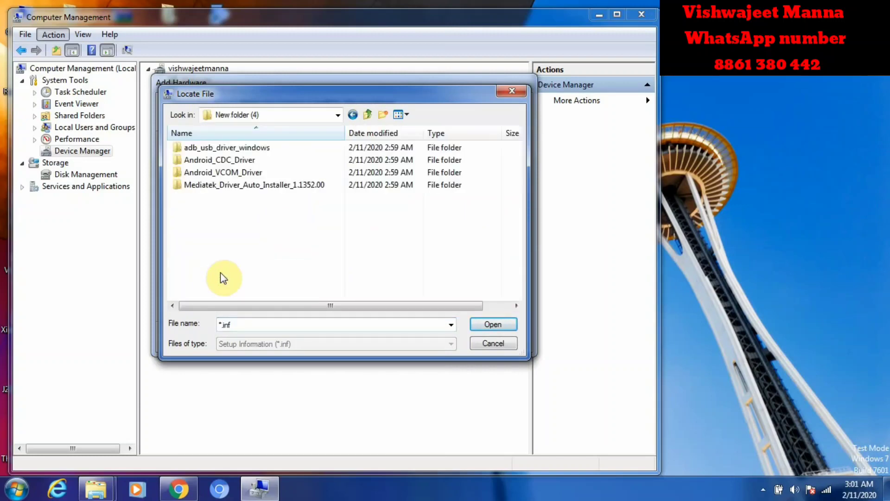
{"action": "double_click", "coordinate": [225, 172]}
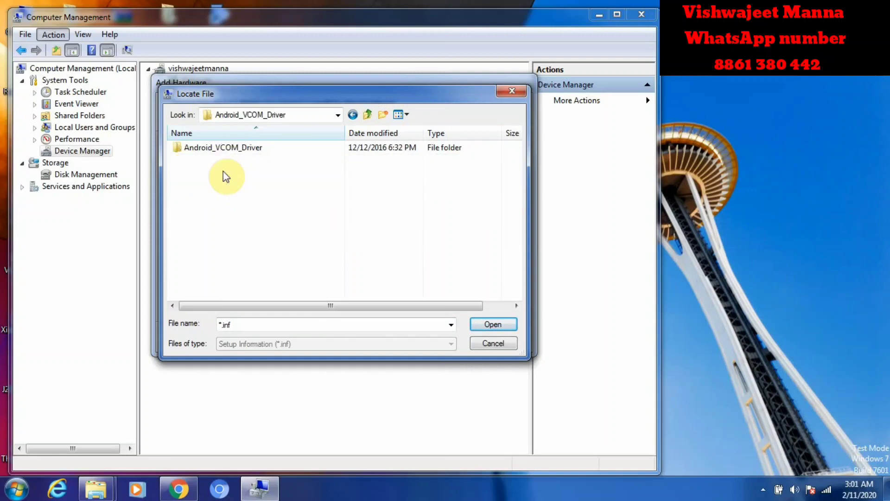
{"action": "double_click", "coordinate": [235, 149]}
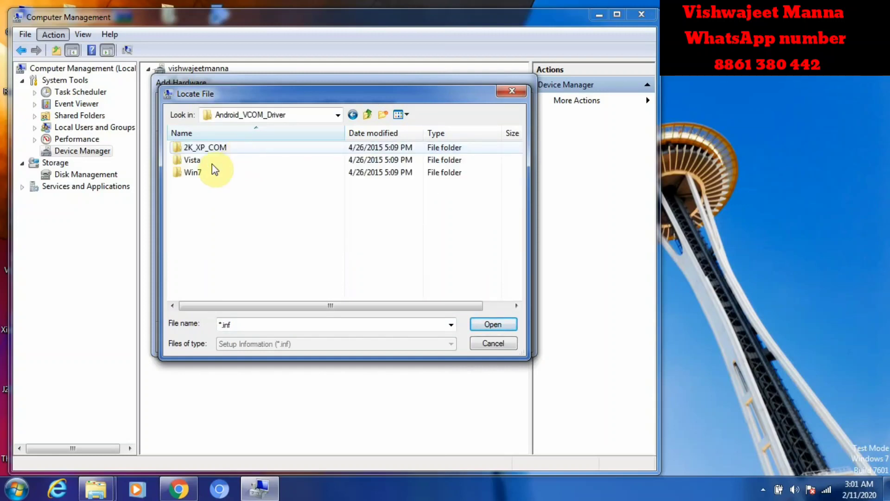
{"action": "double_click", "coordinate": [192, 172]}
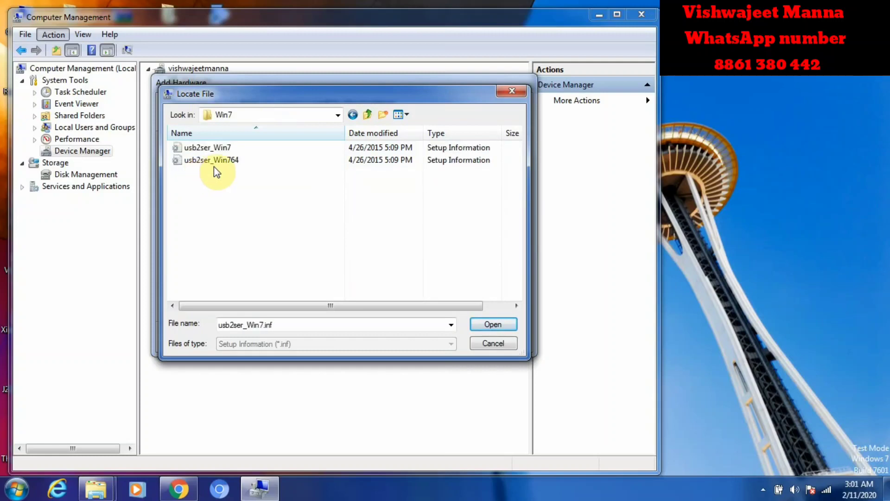
{"action": "left_click", "coordinate": [215, 164]}
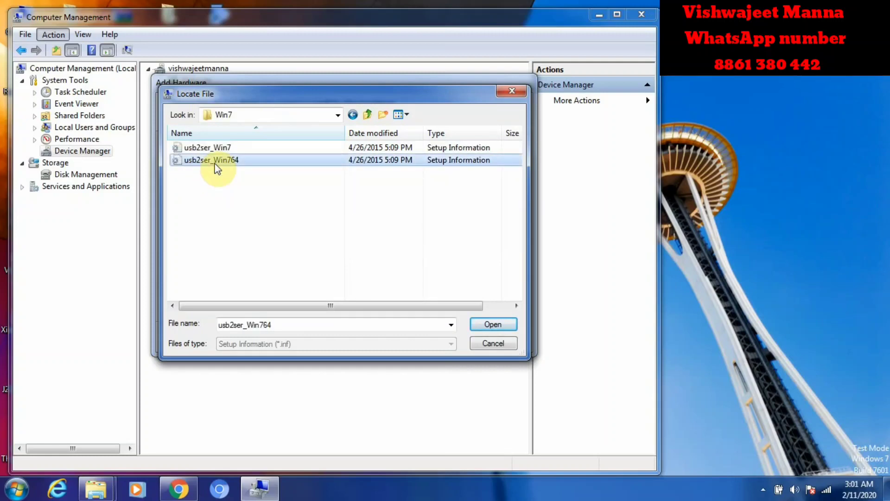
{"action": "left_click", "coordinate": [495, 324]}
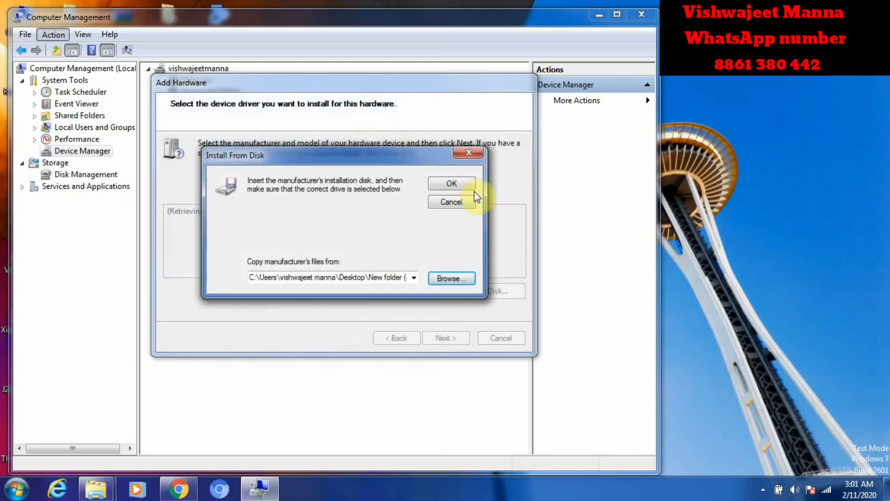
{"action": "left_click", "coordinate": [459, 183]}
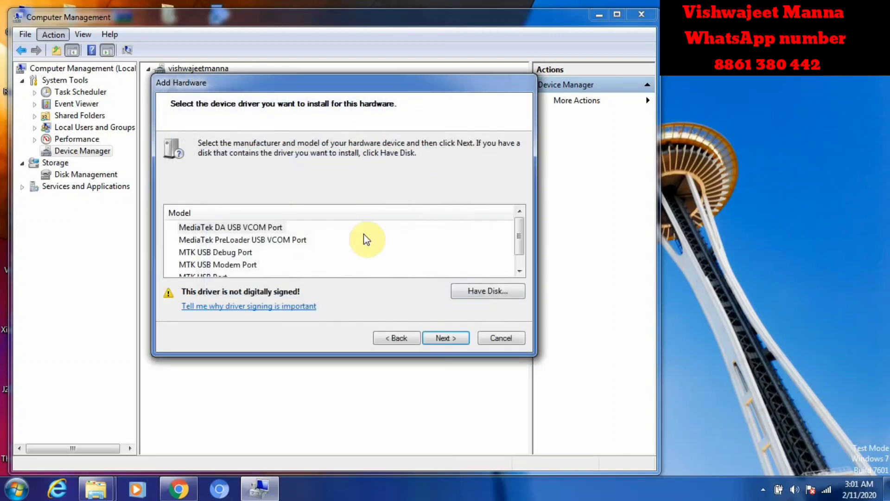
Install the MediaTek DA USB VCOM Port driver, allowing the unverified driver software, and finish the Add Hardware wizard
{"action": "left_click_drag", "start_coordinate": [520, 240], "coordinate": [512, 212]}
{"action": "left_click", "coordinate": [450, 338]}
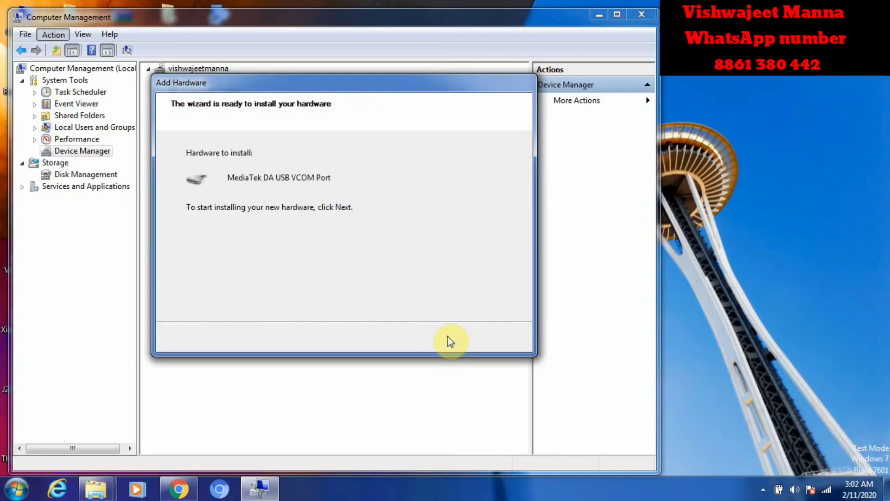
{"action": "left_click", "coordinate": [448, 339]}
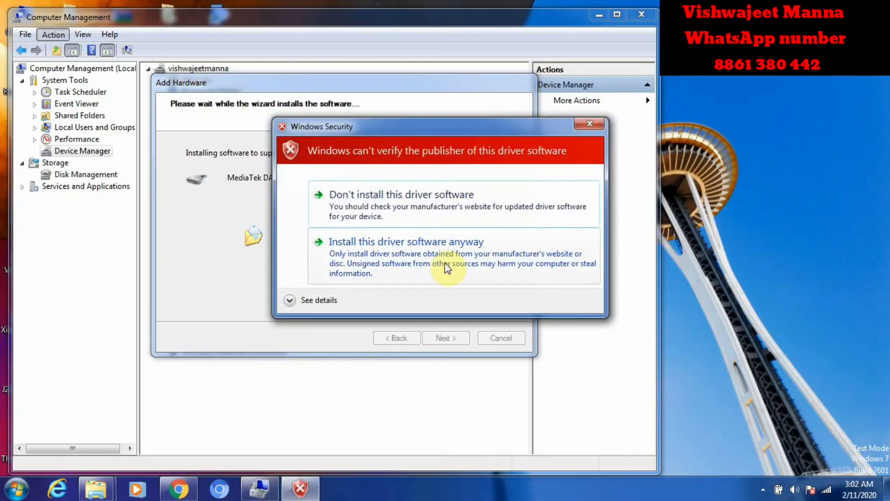
{"action": "left_click", "coordinate": [444, 262]}
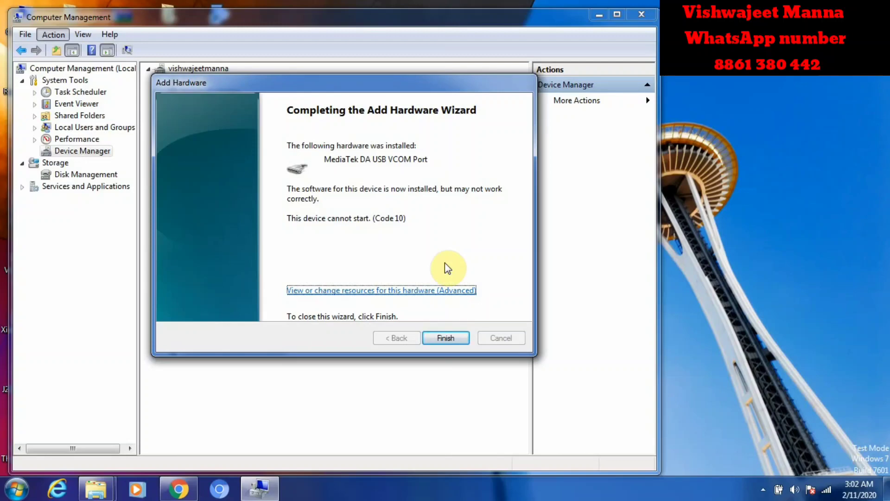
{"action": "left_click", "coordinate": [446, 336]}
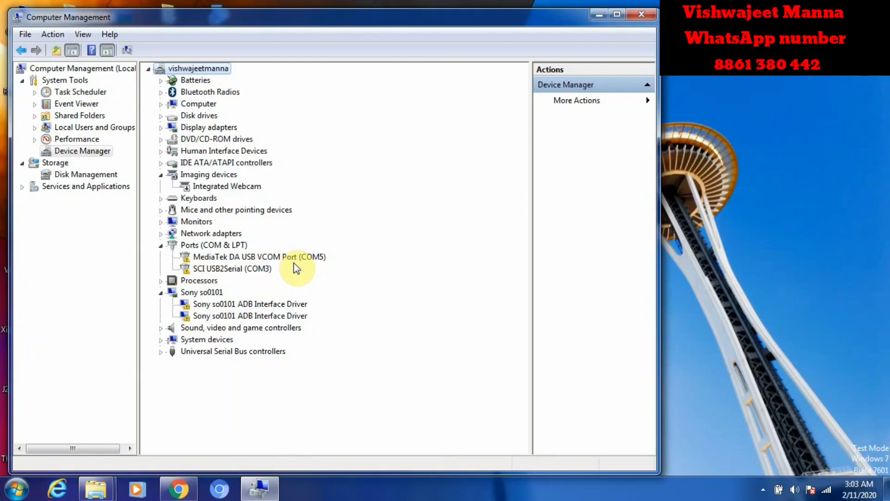
Minimize Computer Management and check the extracted Android_CDC_Driver files inside New folder (4) on the desktop
{"action": "left_click", "coordinate": [598, 16]}
{"action": "left_click", "coordinate": [369, 199]}
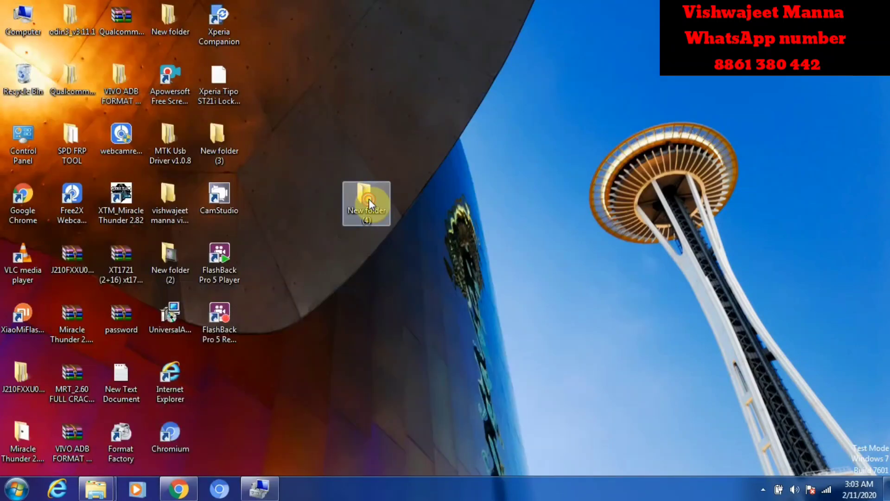
{"action": "double_click", "coordinate": [368, 198]}
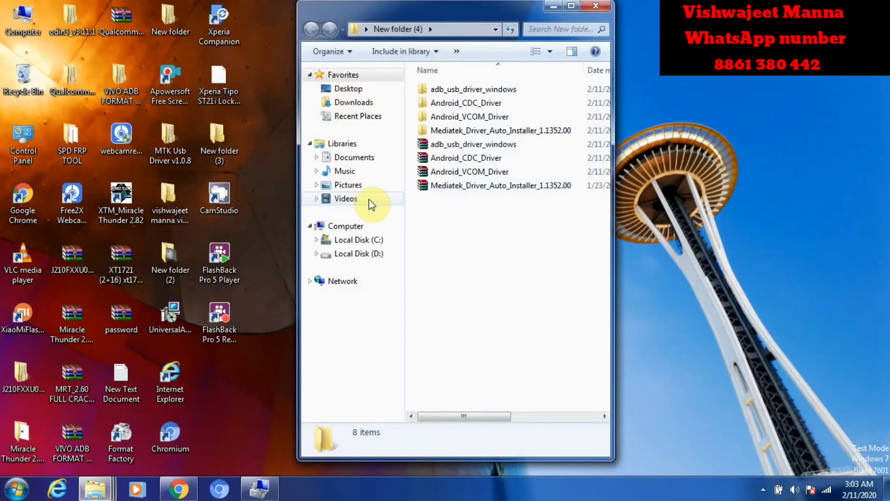
{"action": "double_click", "coordinate": [482, 108]}
{"action": "double_click", "coordinate": [468, 91]}
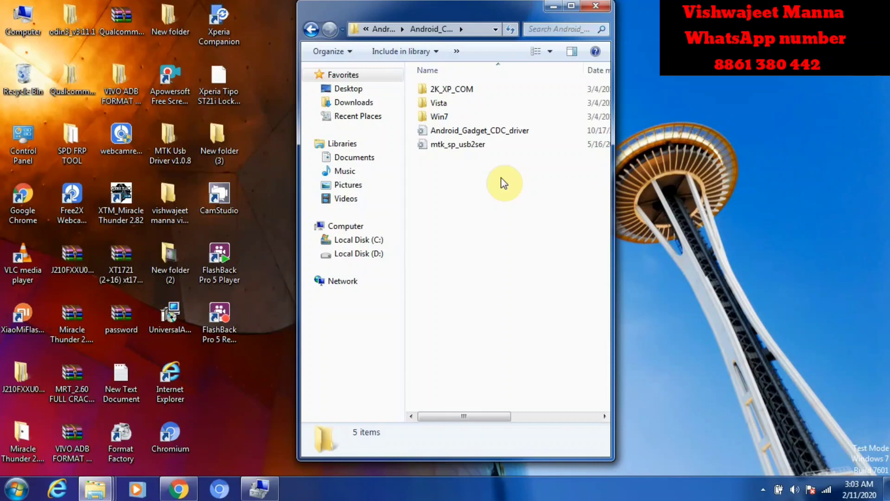
Return to the Device Manager and start adding legacy hardware with manual selection from a list and the Show All Devices type
{"action": "left_click", "coordinate": [260, 488]}
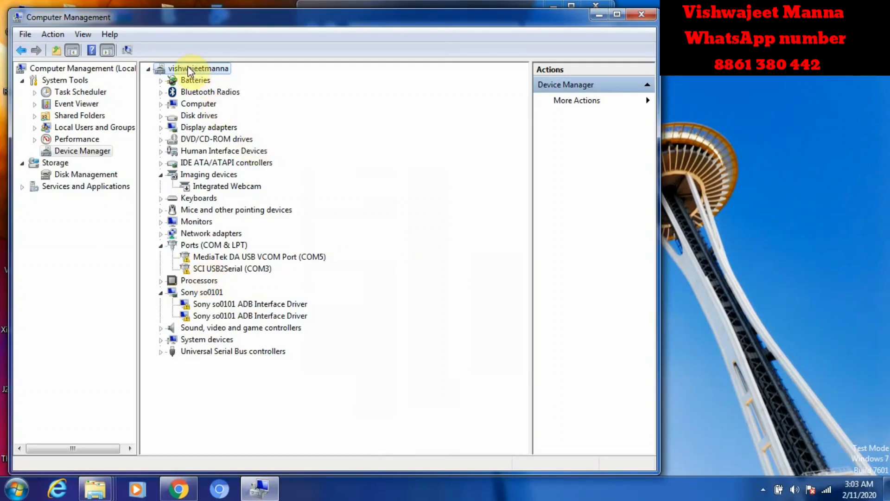
{"action": "left_click", "coordinate": [200, 247]}
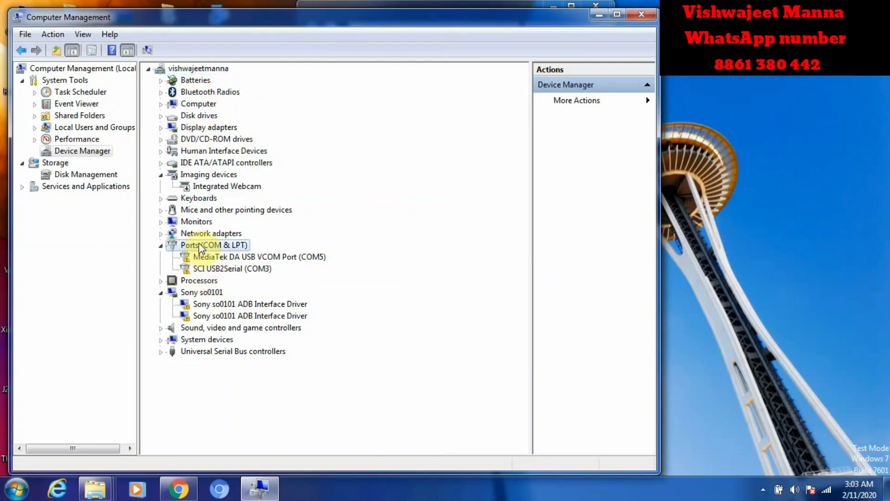
{"action": "left_click", "coordinate": [58, 33]}
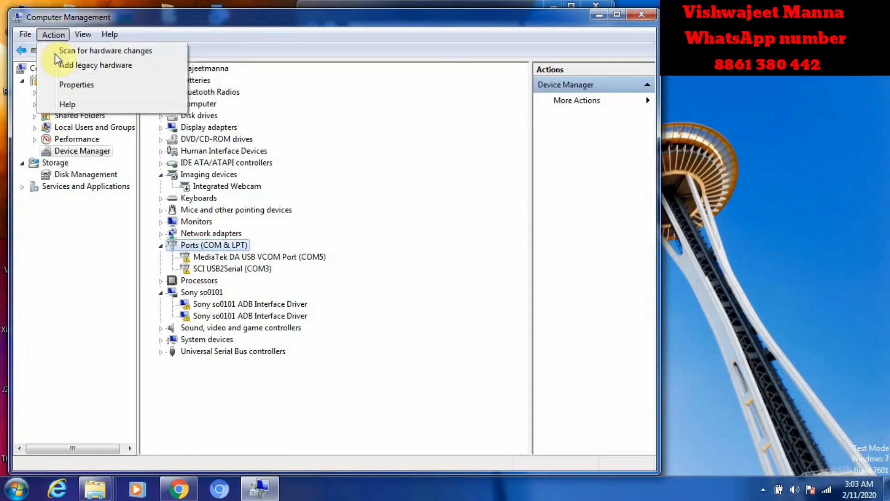
{"action": "left_click", "coordinate": [69, 70]}
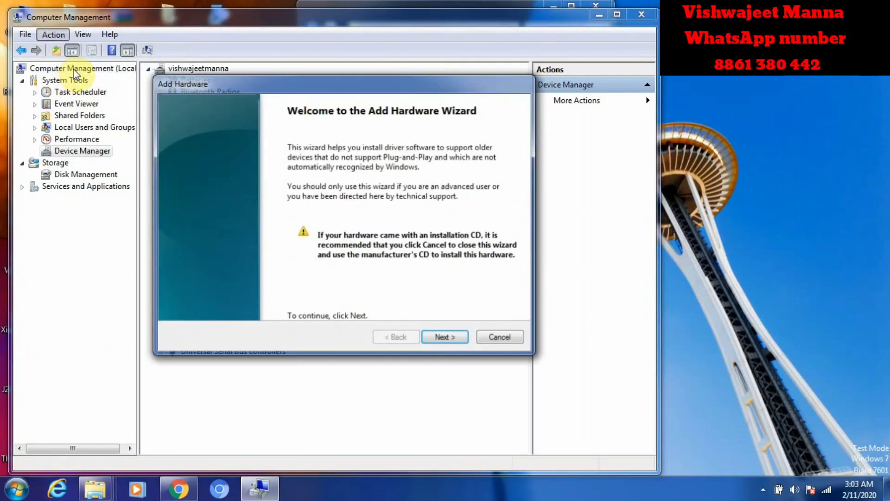
{"action": "left_click", "coordinate": [442, 338]}
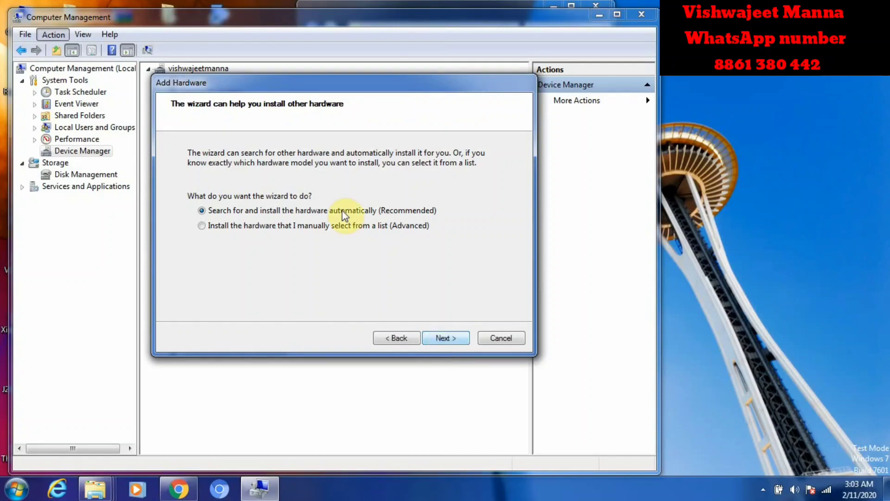
{"action": "left_click", "coordinate": [336, 225]}
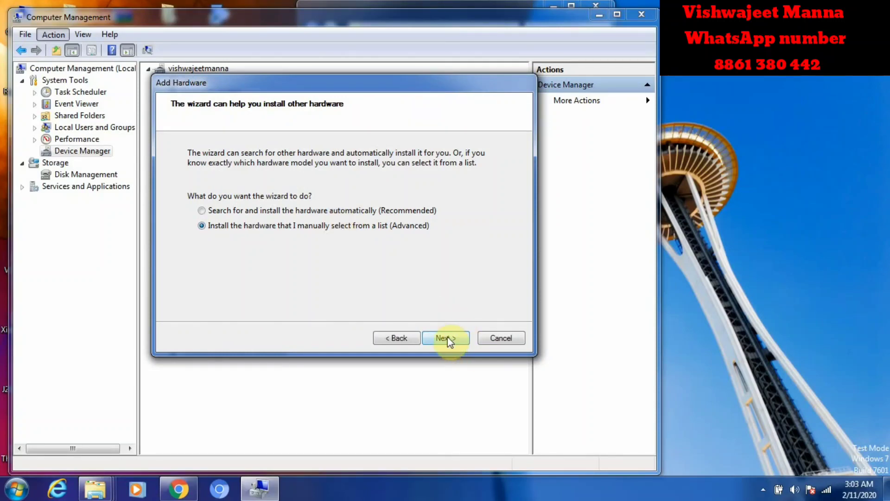
{"action": "left_click", "coordinate": [461, 337]}
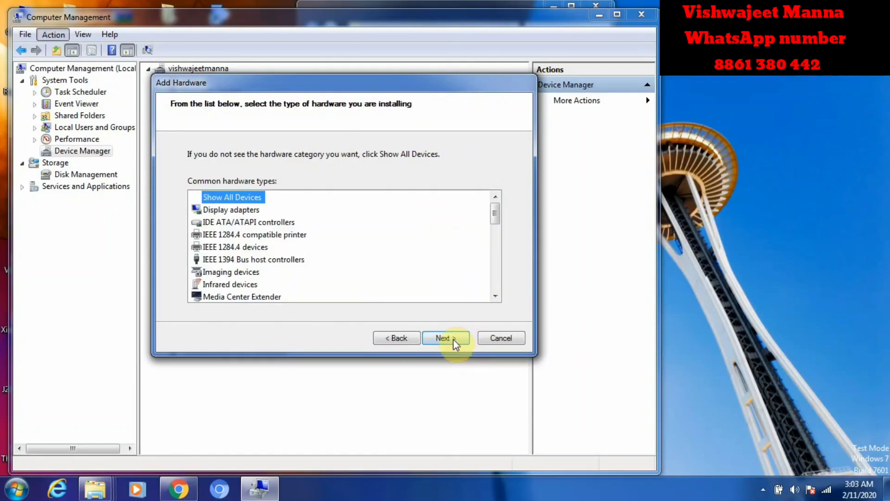
{"action": "left_click", "coordinate": [452, 339]}
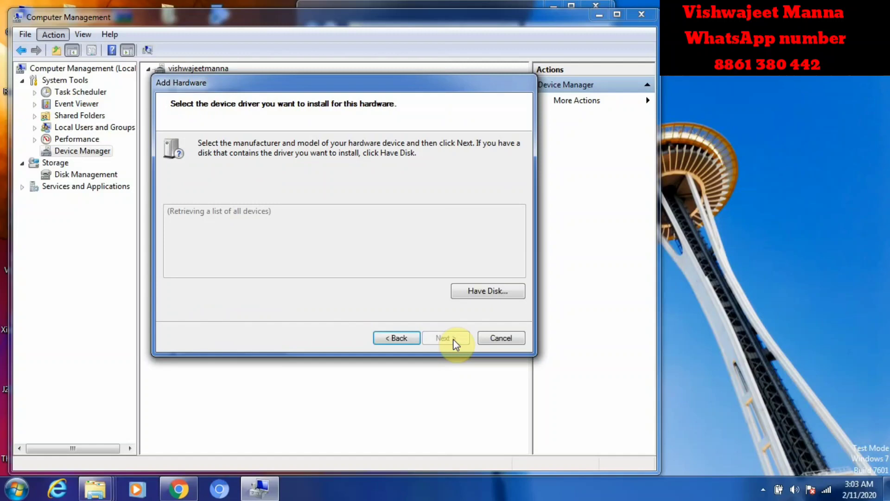
Load the Android_Gadget_CDC_driver setup file from the extracted Android_CDC_Driver folder as the driver source
{"action": "left_click", "coordinate": [485, 291]}
{"action": "left_click", "coordinate": [448, 278]}
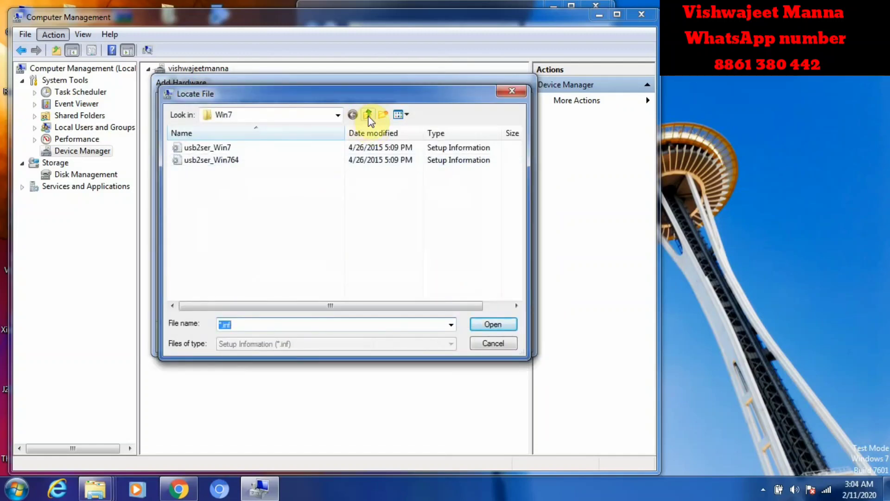
{"action": "left_click", "coordinate": [368, 116]}
{"action": "left_click", "coordinate": [368, 116]}
{"action": "left_click", "coordinate": [368, 116]}
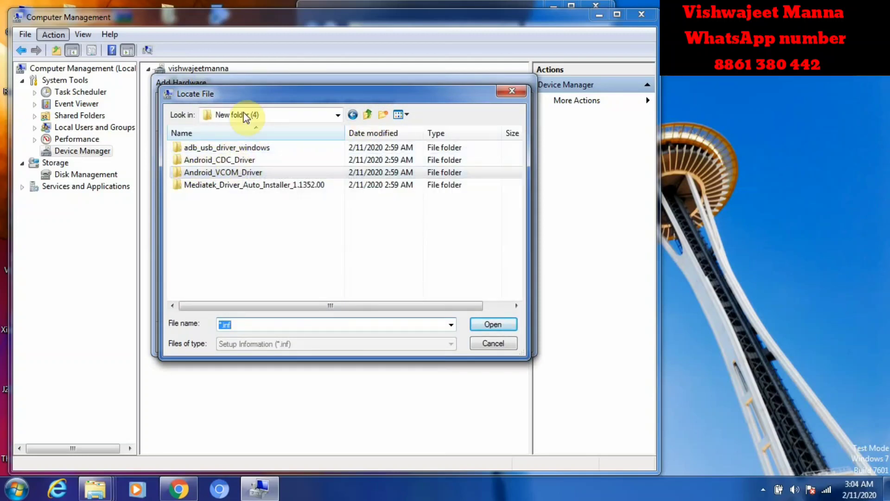
{"action": "double_click", "coordinate": [225, 159]}
{"action": "double_click", "coordinate": [228, 152]}
{"action": "left_click", "coordinate": [222, 184]}
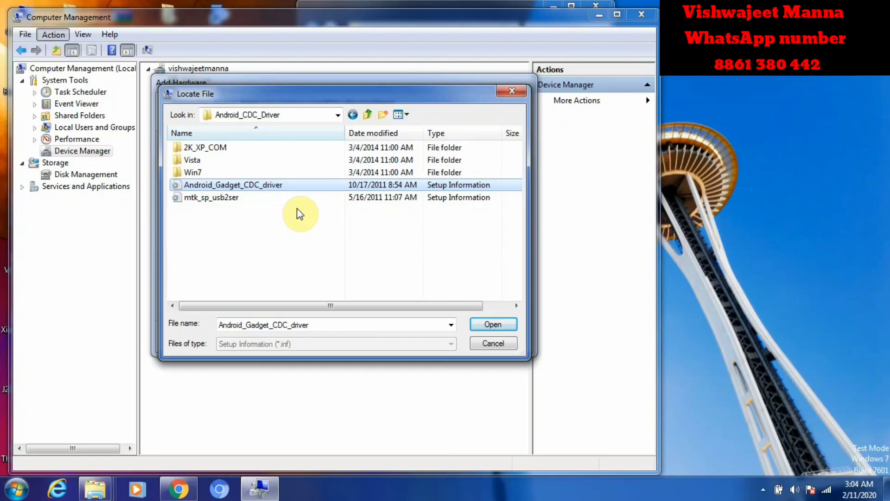
{"action": "left_click", "coordinate": [506, 321]}
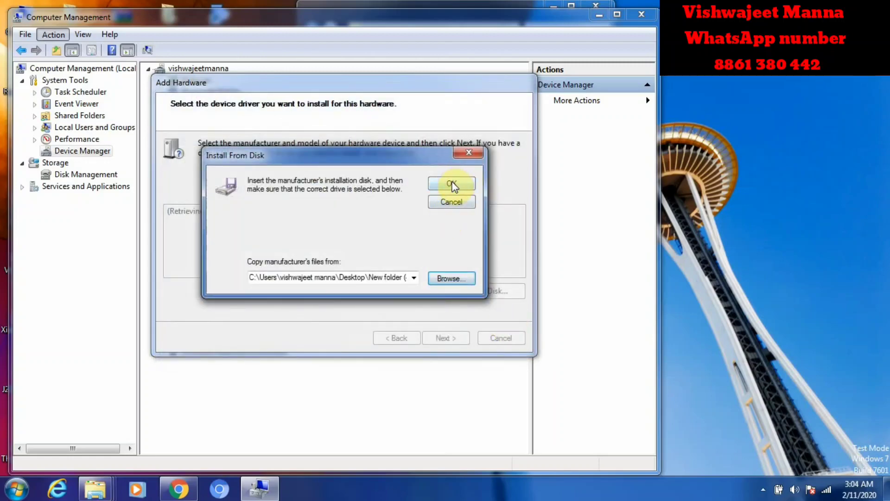
{"action": "left_click", "coordinate": [460, 182]}
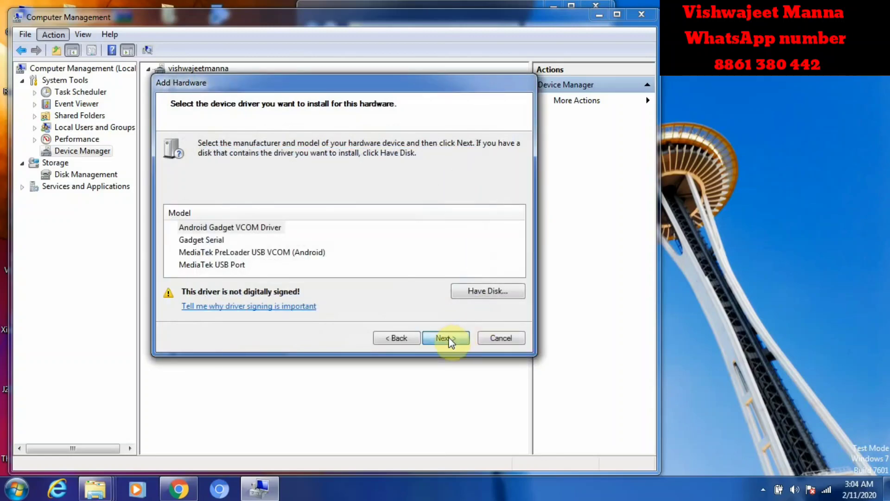
Install the Android Gadget VCOM Driver model and finish the Add Hardware wizard
{"action": "left_click", "coordinate": [450, 337]}
{"action": "left_click", "coordinate": [446, 338]}
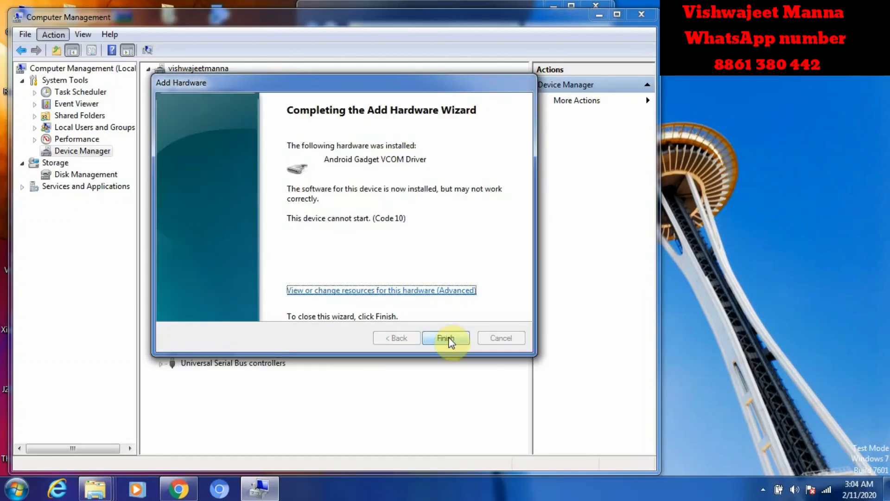
{"action": "left_click", "coordinate": [448, 338]}
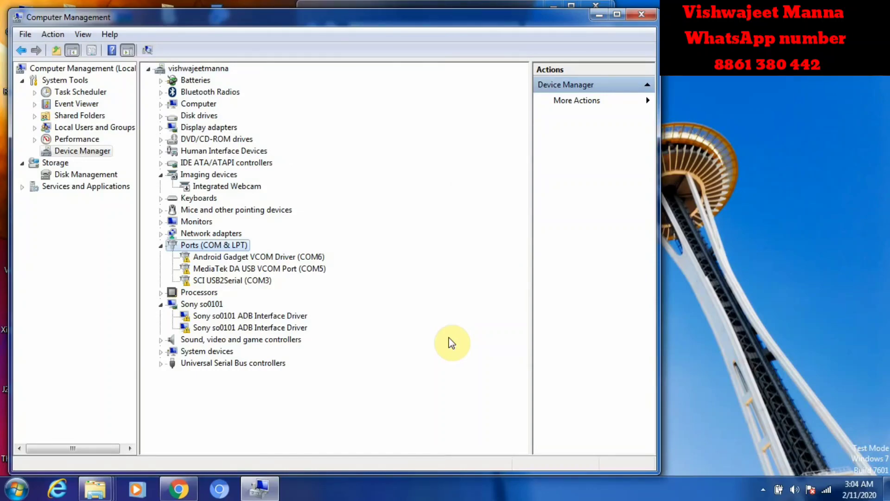
Close Computer Management and go back from the Android_CDC_Driver files to New folder (4)
{"action": "left_click", "coordinate": [649, 13]}
{"action": "left_click", "coordinate": [529, 146]}
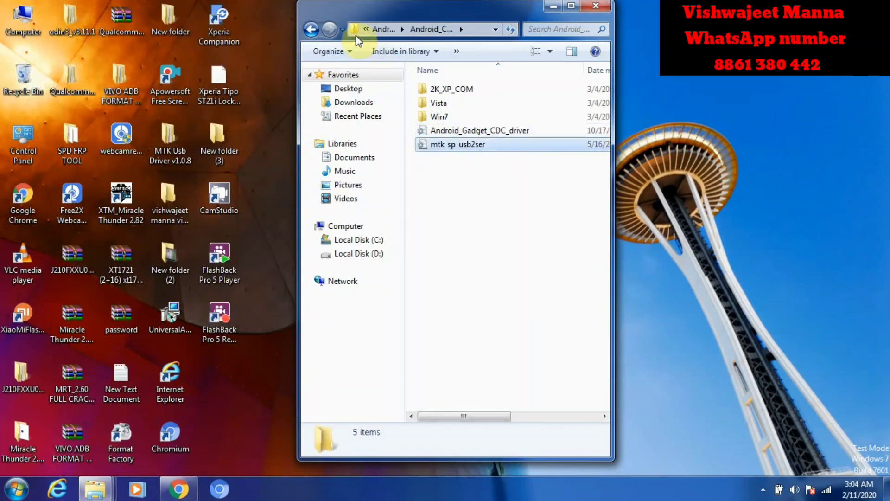
{"action": "left_click", "coordinate": [313, 31]}
{"action": "left_click", "coordinate": [316, 29]}
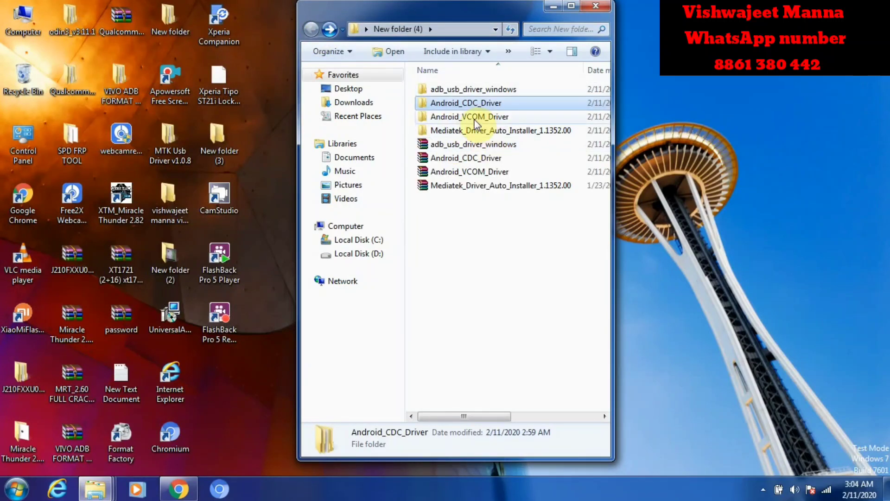
Examine the contents of the usb_driver folder inside adb_usb_driver_windows and return to New folder (4)
{"action": "left_click", "coordinate": [474, 89]}
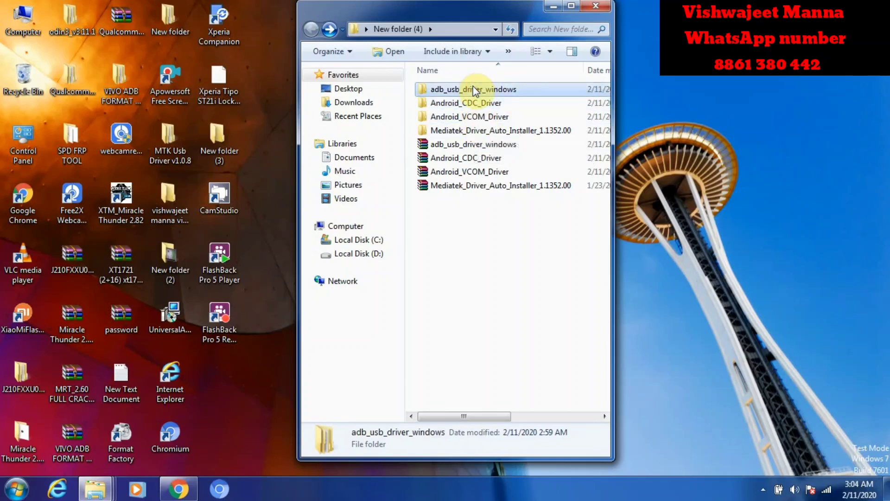
{"action": "double_click", "coordinate": [473, 89]}
{"action": "double_click", "coordinate": [472, 89]}
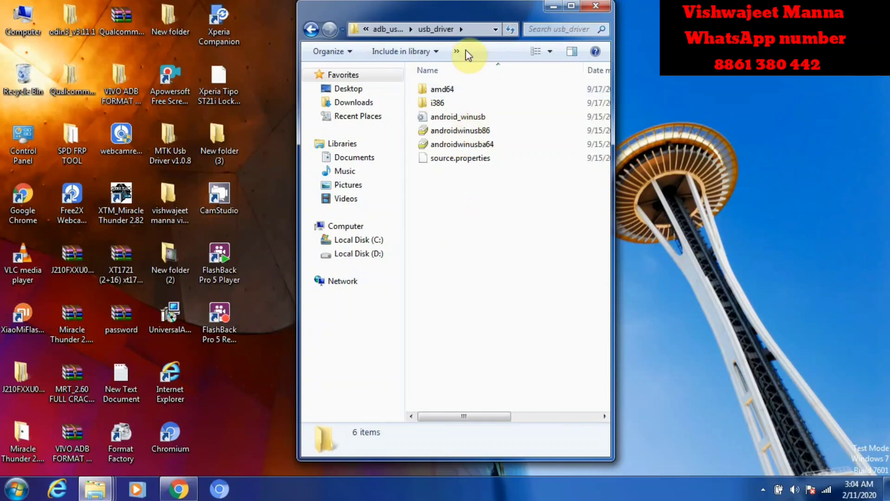
{"action": "left_click", "coordinate": [310, 29]}
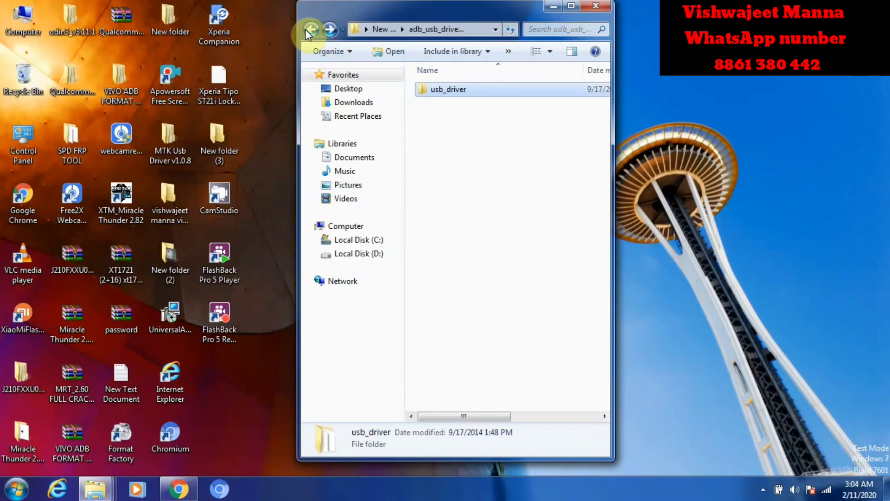
{"action": "left_click", "coordinate": [309, 29]}
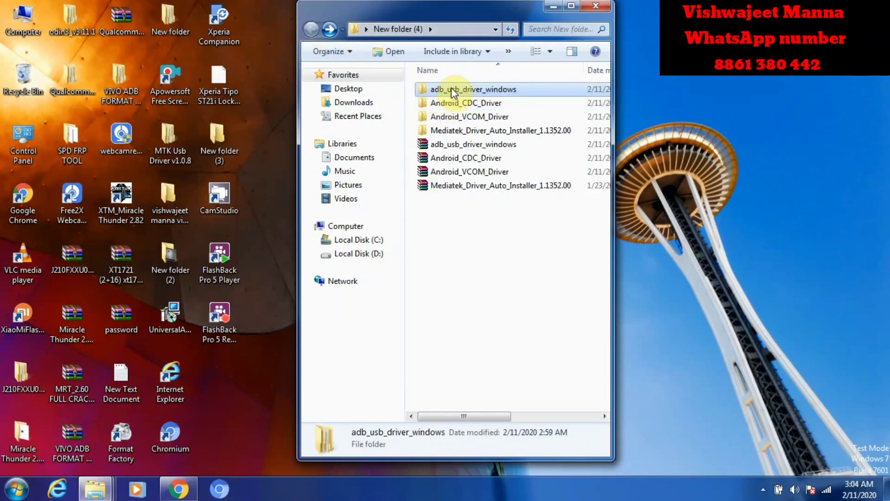
Delete the adb_usb_driver_windows folder and its ZIP archive from New folder (4)
{"action": "key", "text": "Delete"}
{"action": "key", "text": "Return"}
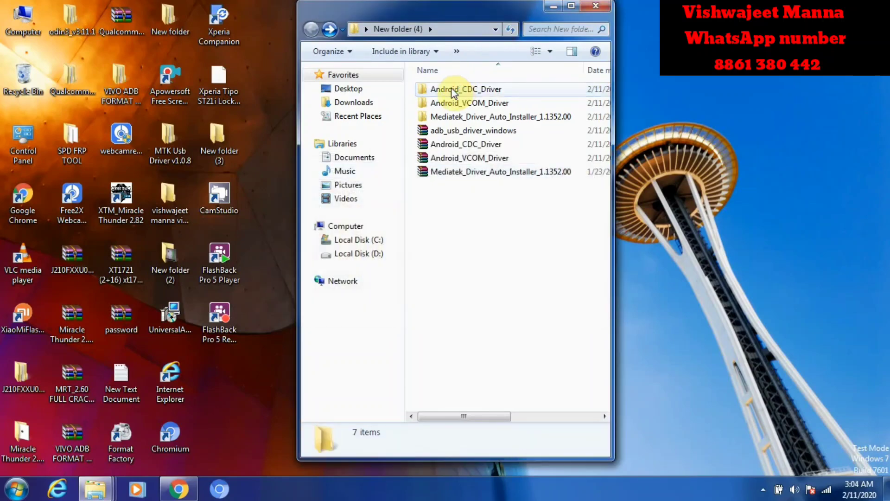
{"action": "left_click", "coordinate": [474, 135]}
{"action": "key", "text": "Delete"}
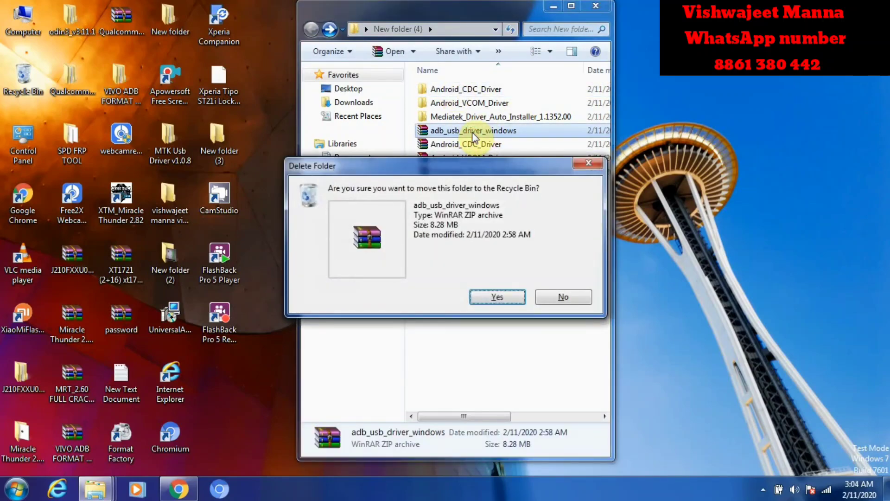
{"action": "key", "text": "Return"}
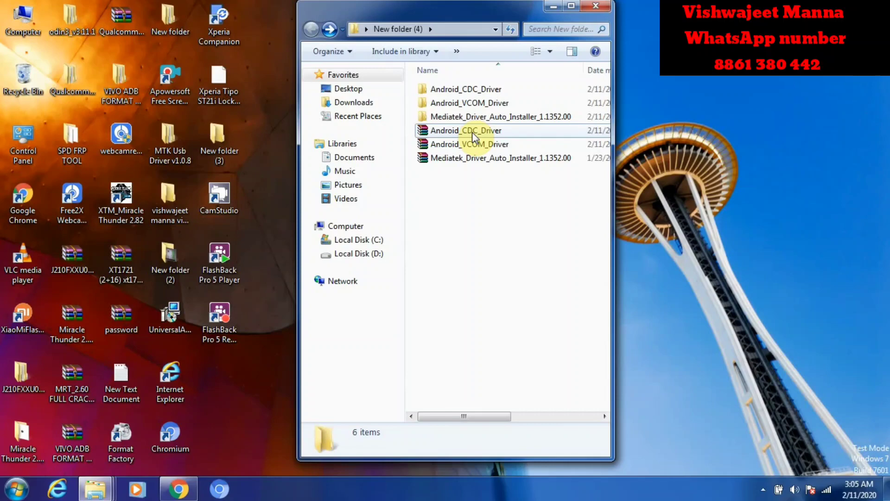
Run vivoadbformattool from the VIVO ADB FORMAT folder on the desktop and move its Form1 window fully into view
{"action": "double_click", "coordinate": [121, 100]}
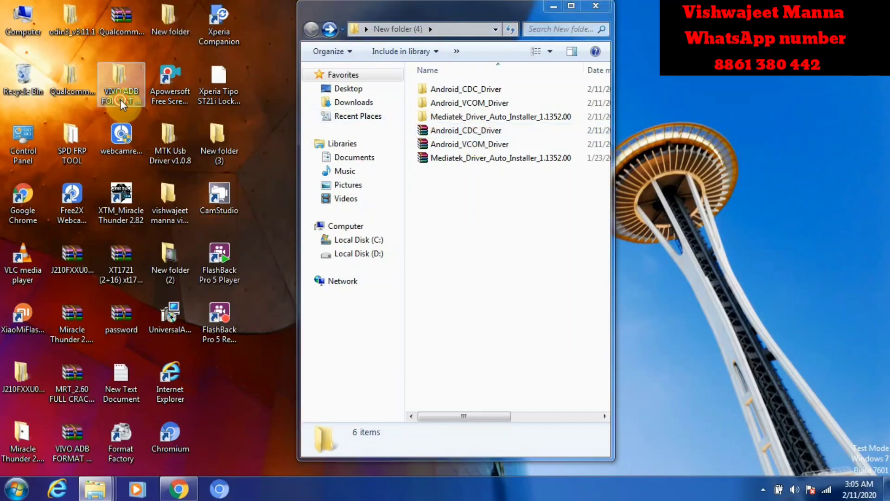
{"action": "double_click", "coordinate": [516, 89]}
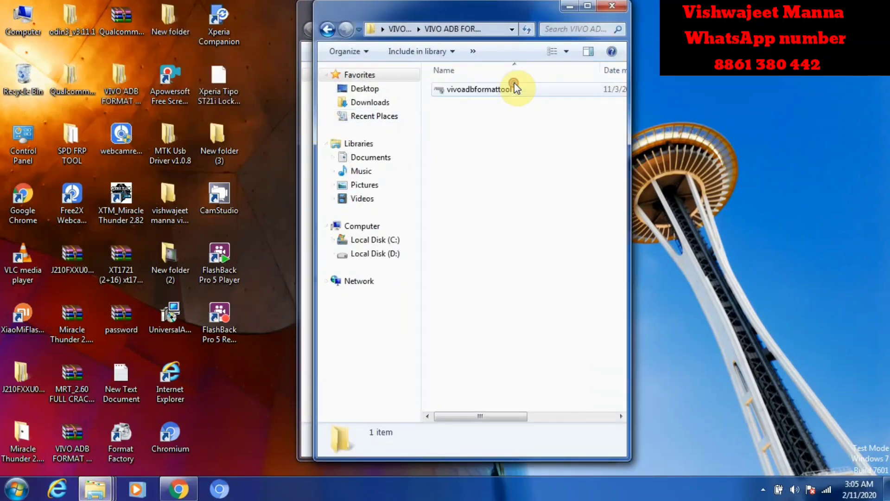
{"action": "double_click", "coordinate": [506, 89]}
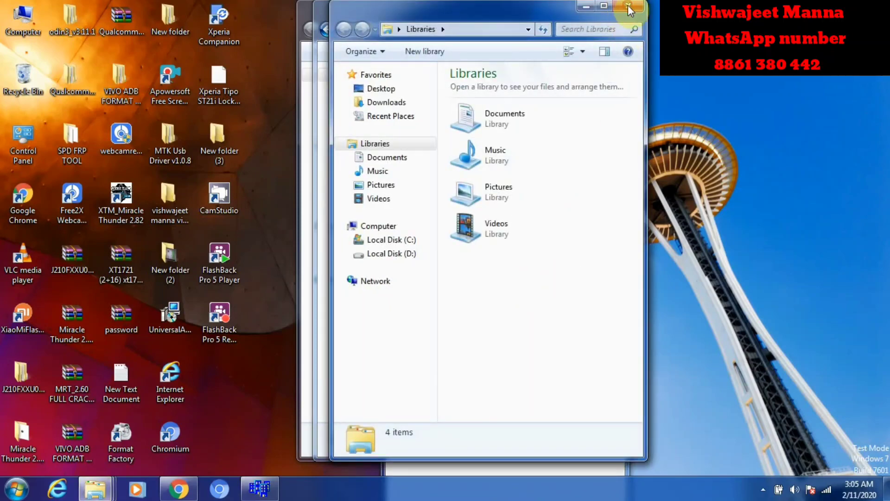
{"action": "left_click", "coordinate": [465, 464]}
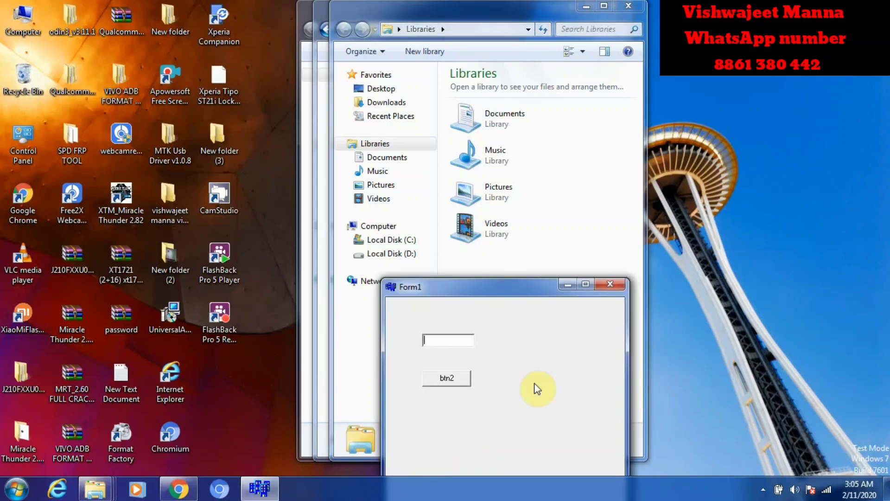
{"action": "double_click", "coordinate": [513, 285]}
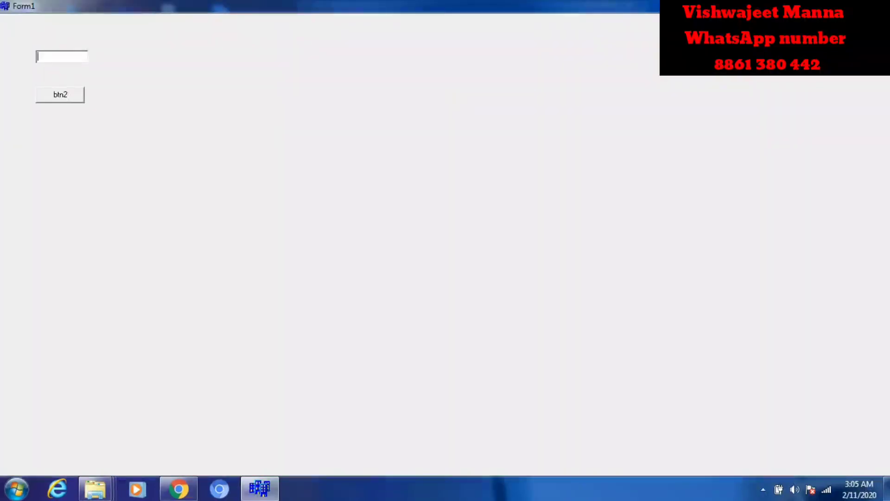
{"action": "left_click", "coordinate": [864, 5]}
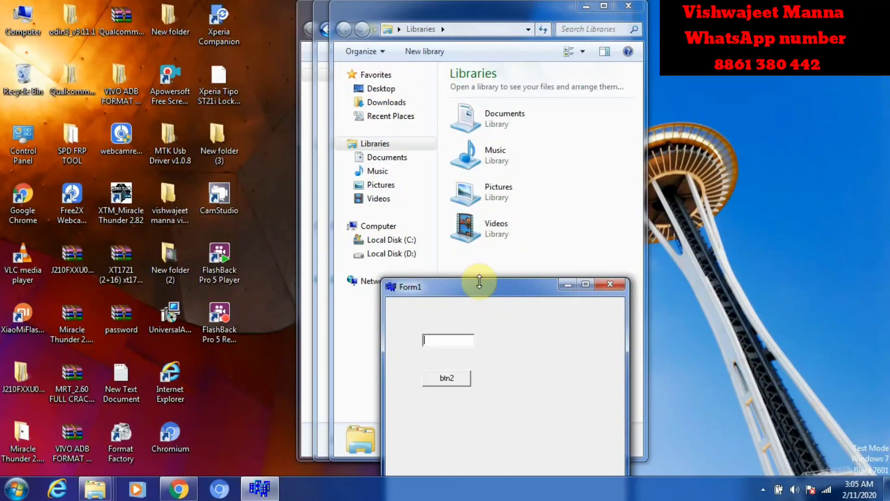
{"action": "left_click_drag", "start_coordinate": [479, 285], "coordinate": [369, 46]}
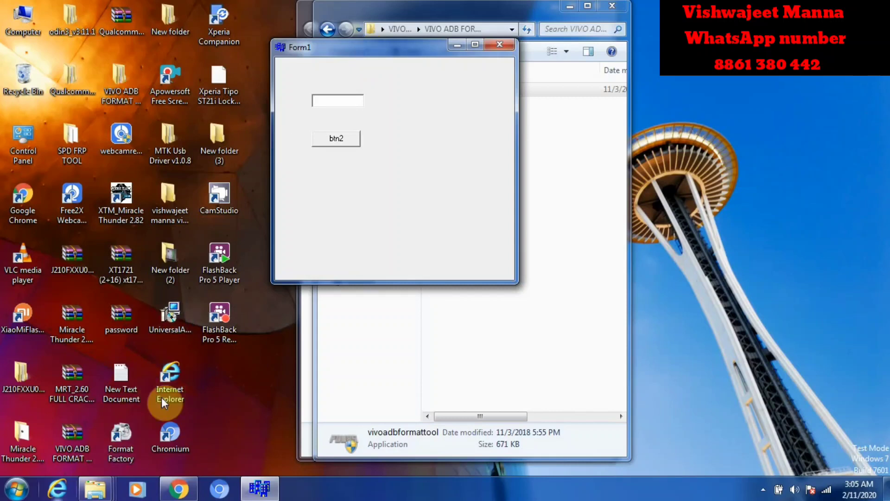
Show the Device Manager in Computer Management and arrange its narrowed window beside Form1
{"action": "right_click", "coordinate": [14, 14]}
{"action": "left_click", "coordinate": [66, 40]}
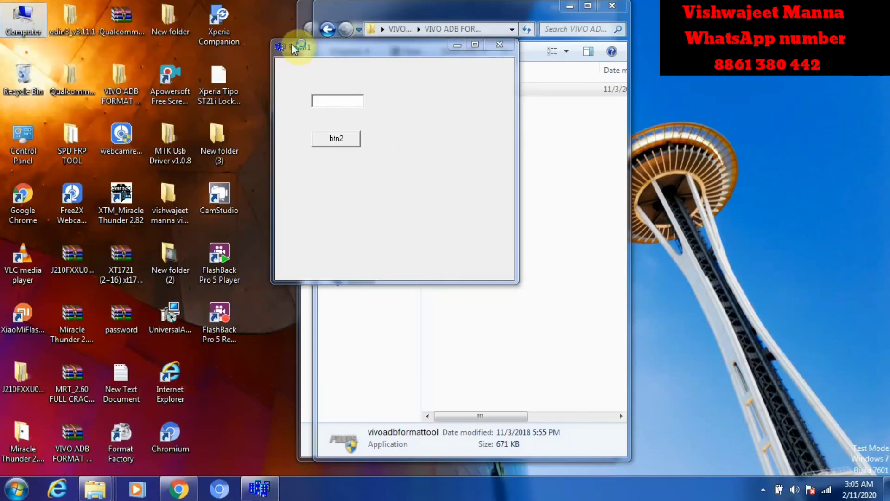
{"action": "left_click_drag", "start_coordinate": [403, 51], "coordinate": [735, 35]}
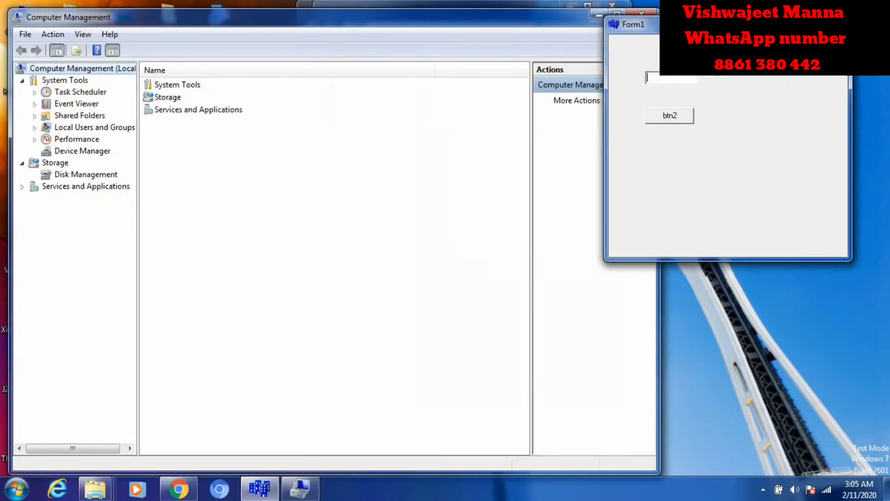
{"action": "left_click", "coordinate": [450, 23]}
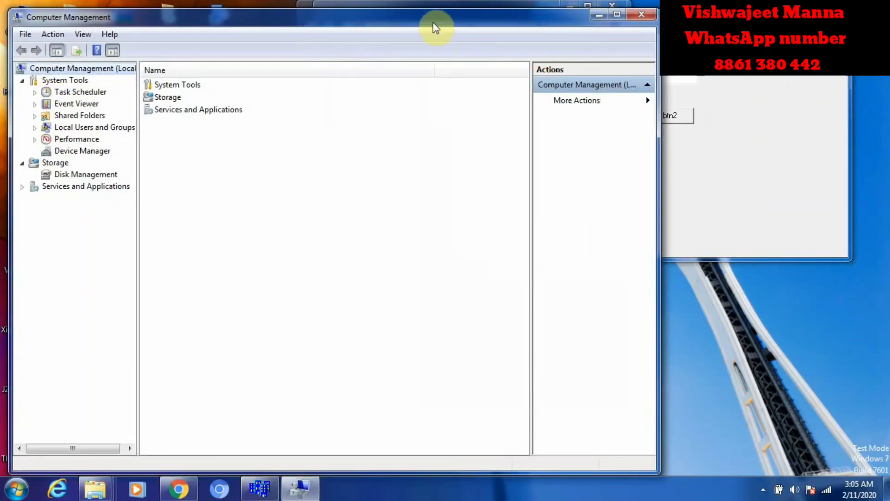
{"action": "left_click", "coordinate": [91, 153]}
{"action": "left_click_drag", "start_coordinate": [657, 143], "coordinate": [493, 155]}
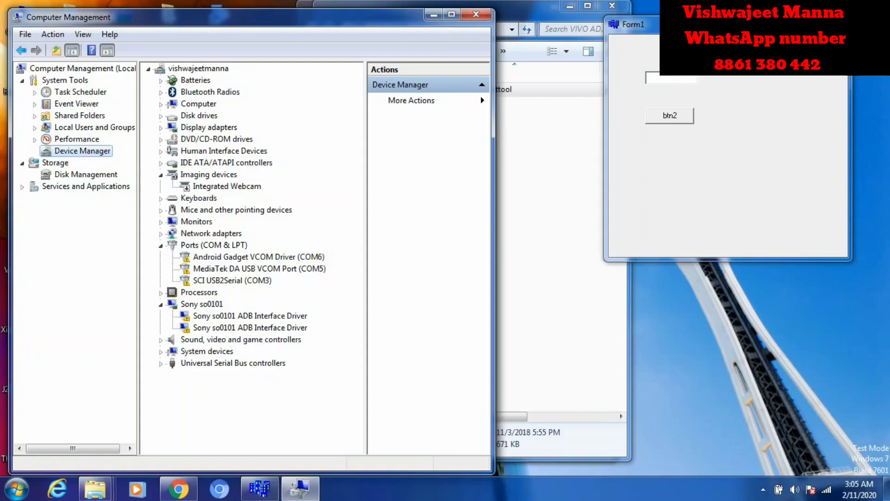
Try the value 25 in the Form1 text field and clear it again
{"action": "left_click", "coordinate": [673, 81]}
{"action": "type", "text": "25"}
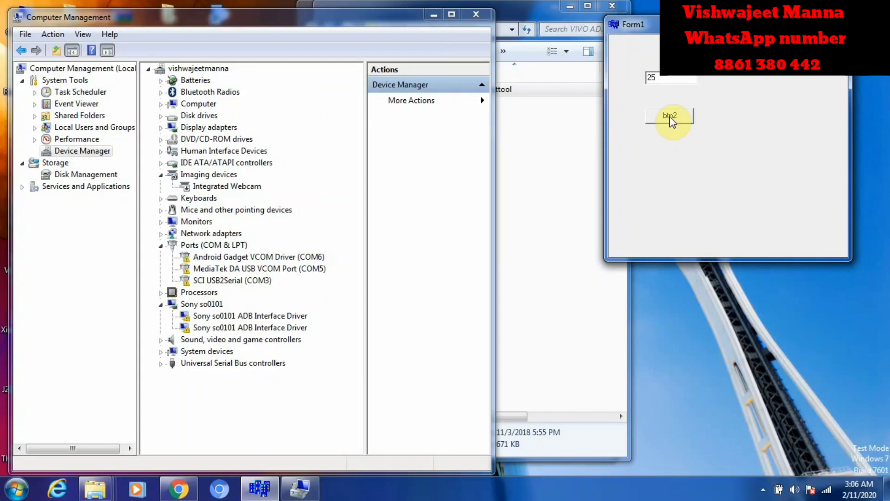
{"action": "key", "text": "BackSpace"}
{"action": "key", "text": "BackSpace"}
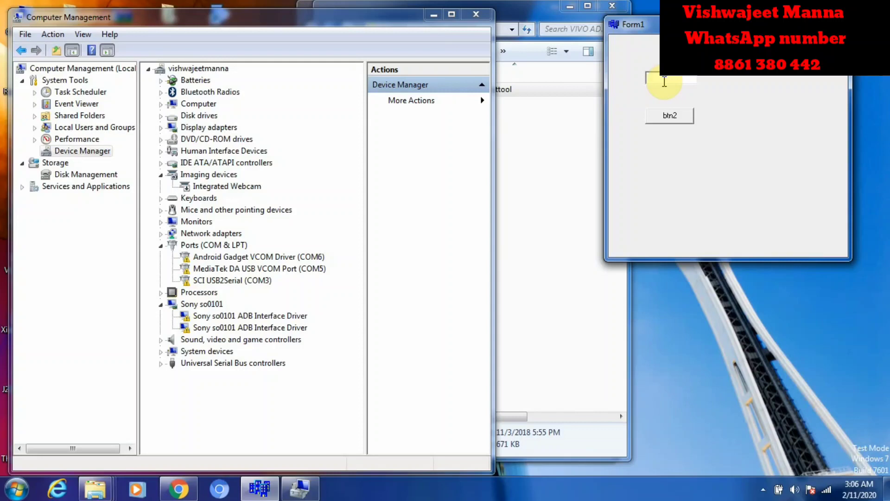
Close Computer Management and run a Google search for "abd devier" in Chrome
{"action": "left_click", "coordinate": [470, 12]}
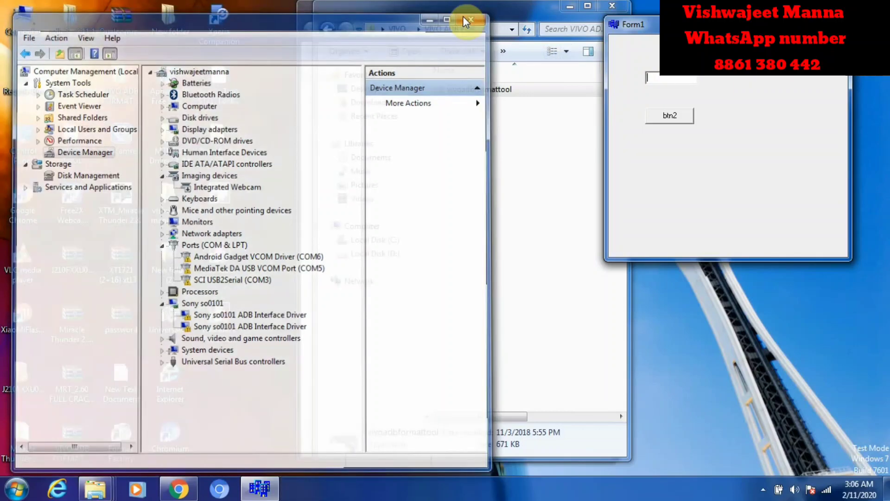
{"action": "left_click", "coordinate": [178, 489]}
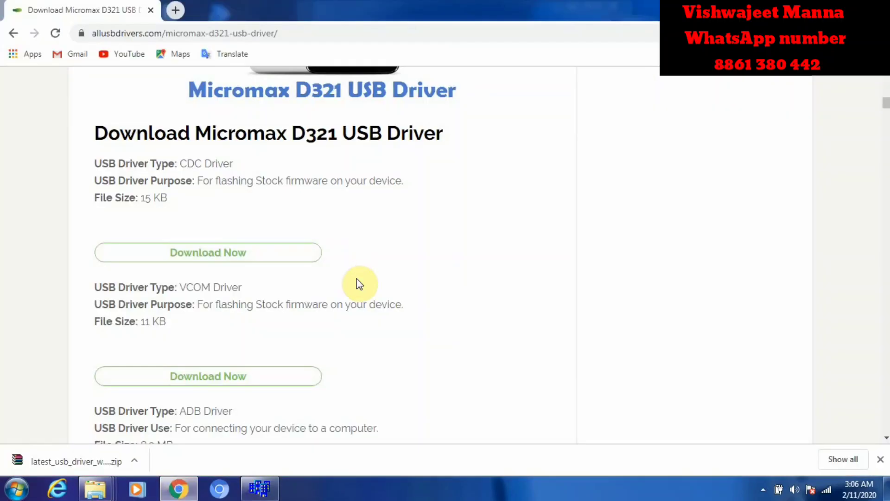
{"action": "left_click", "coordinate": [11, 36]}
{"action": "left_click_drag", "start_coordinate": [259, 96], "coordinate": [88, 93]}
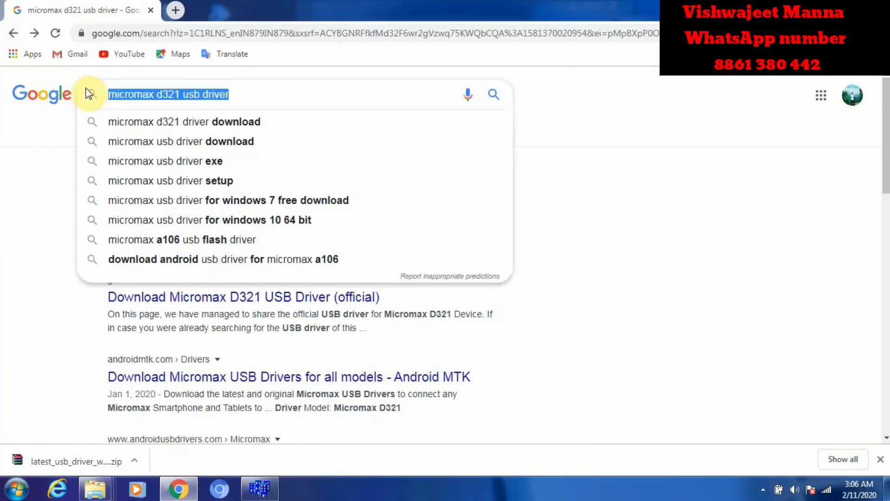
{"action": "type", "text": "u"}
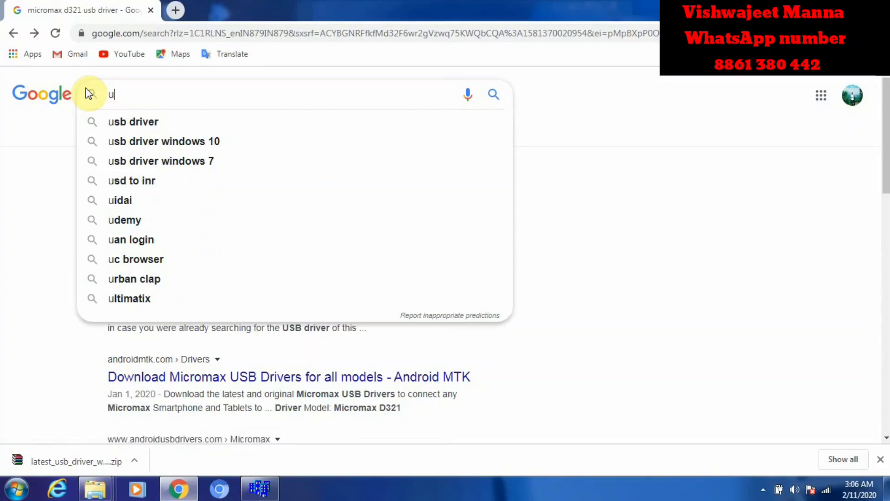
{"action": "key", "text": "BackSpace"}
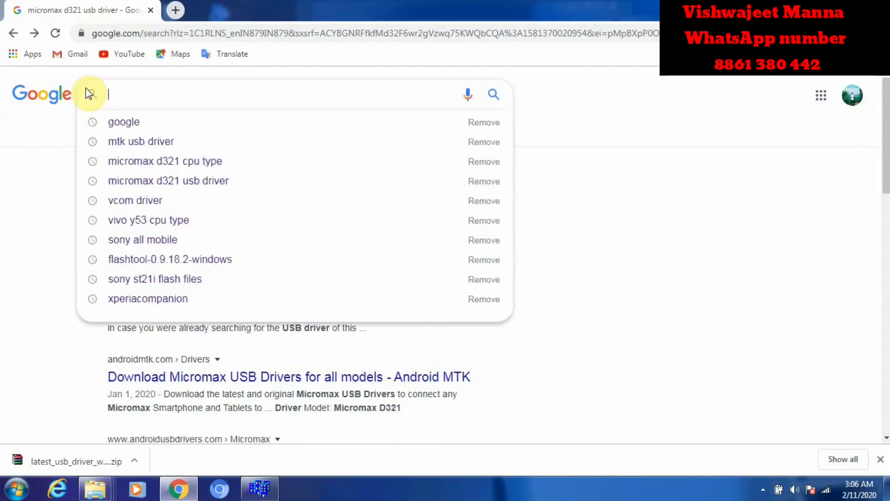
{"action": "type", "text": "abd"}
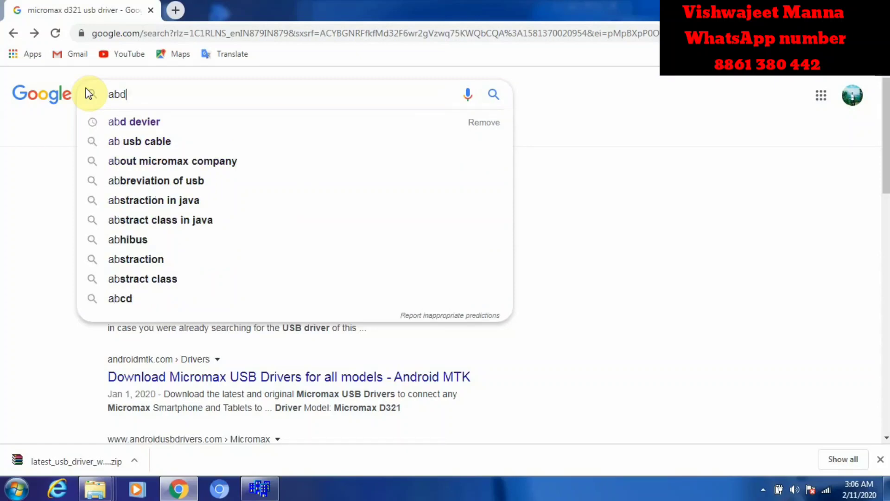
{"action": "key", "text": "Down"}
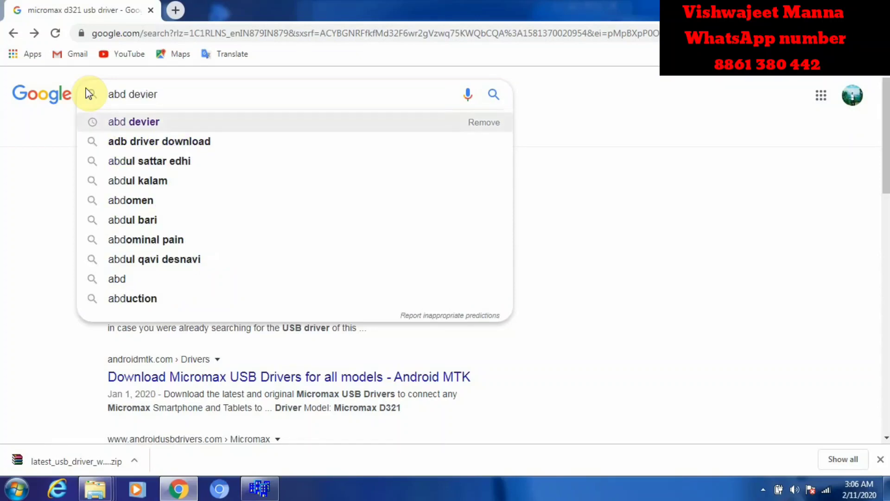
{"action": "type", "text": "u"}
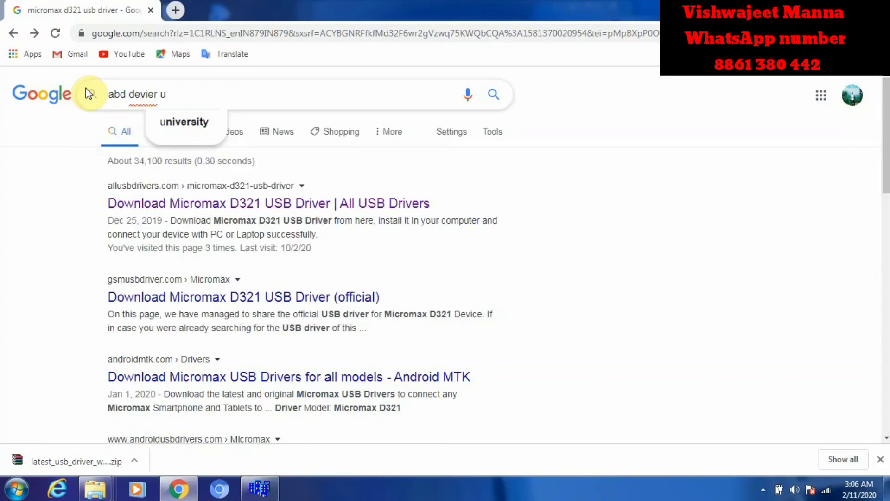
{"action": "type", "text": "n"}
{"action": "key", "text": "BackSpace"}
{"action": "key", "text": "BackSpace"}
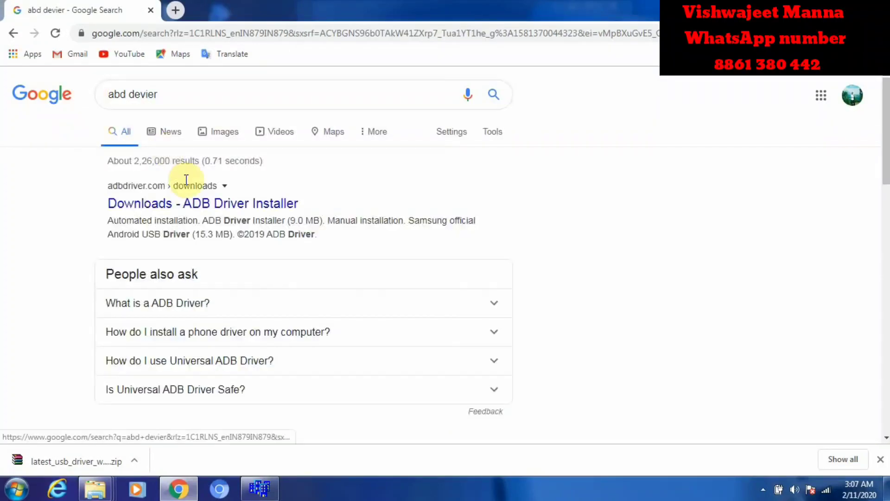
Try to download the ADB Driver Installer from adbdriver.com and return to the search results
{"action": "left_click", "coordinate": [236, 207]}
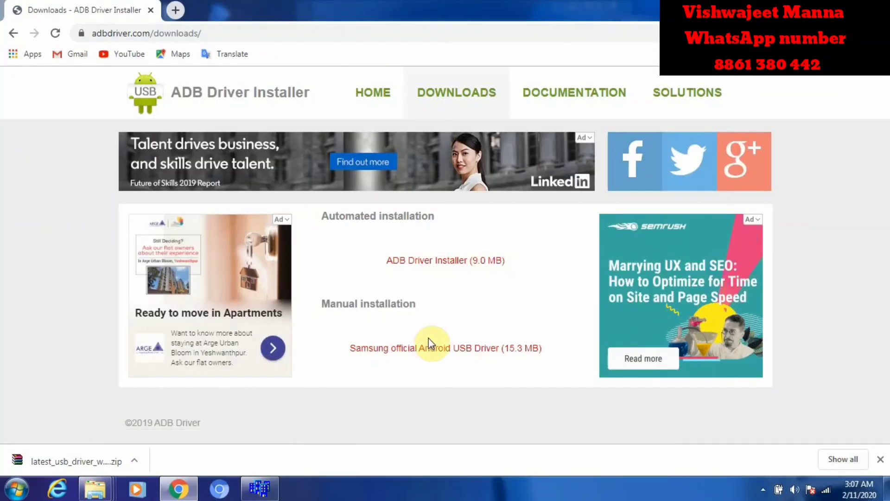
{"action": "left_click", "coordinate": [443, 263]}
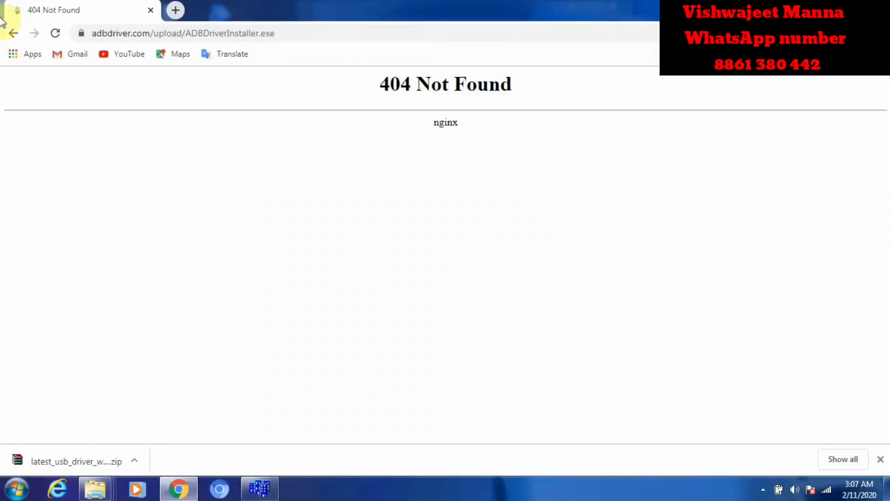
{"action": "left_click", "coordinate": [14, 33]}
{"action": "left_click", "coordinate": [17, 35]}
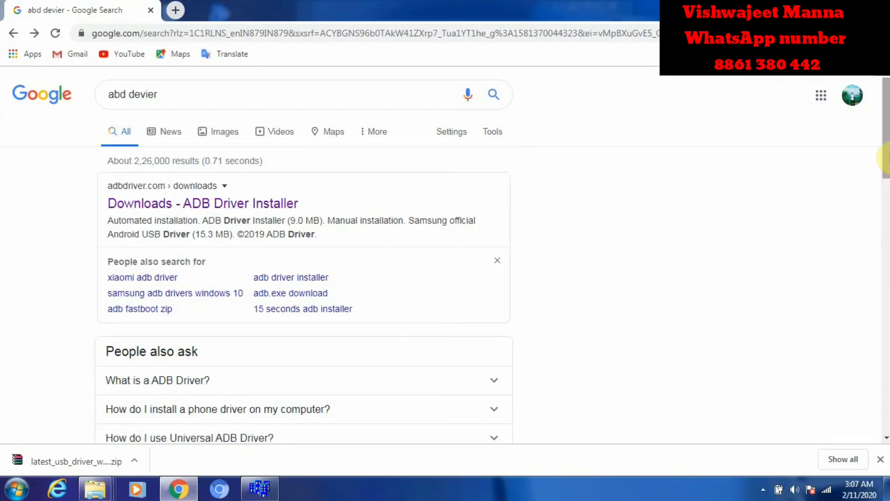
Open the Android MTK result "Download Best Android ADB Driver" and locate its 15 seconds ADB Installer download link
{"action": "left_click_drag", "start_coordinate": [884, 158], "coordinate": [884, 238]}
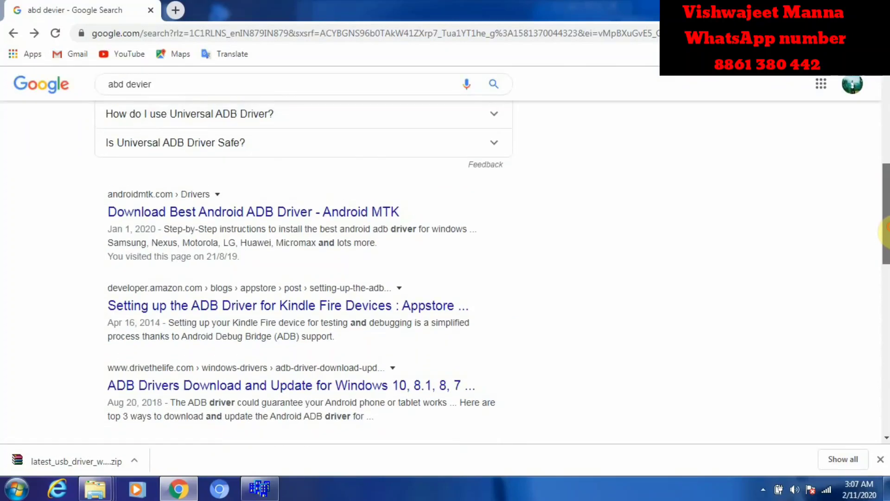
{"action": "left_click", "coordinate": [291, 213]}
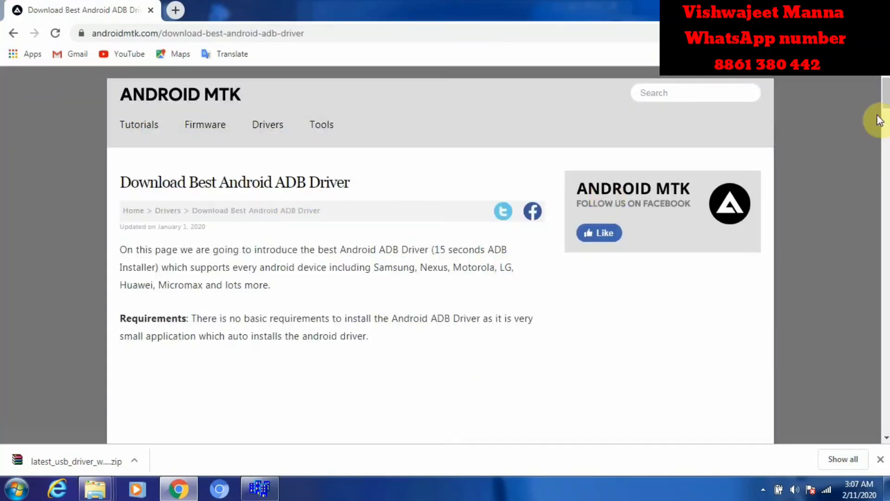
{"action": "left_click_drag", "start_coordinate": [880, 111], "coordinate": [886, 220]}
{"action": "left_click_drag", "start_coordinate": [888, 246], "coordinate": [881, 121]}
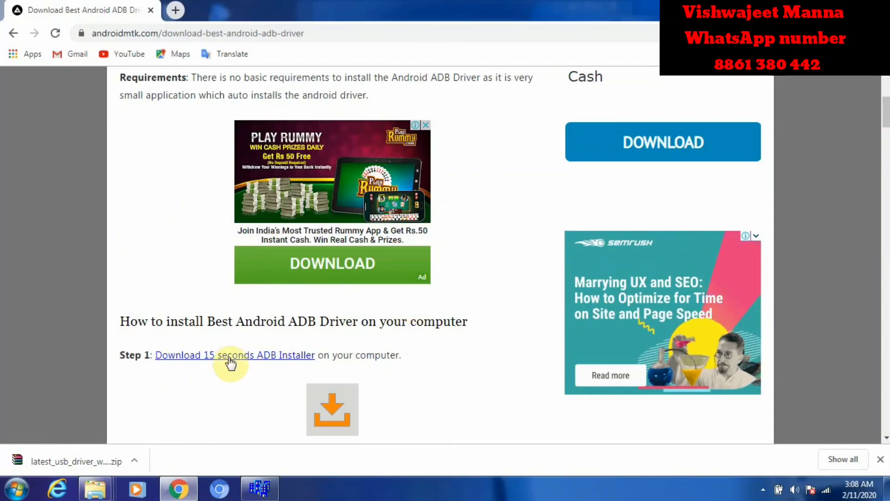
Open the 15 seconds ADB Installer page and download the ADB Installer v1.4.5 zip from its Android Data Host page
{"action": "left_click", "coordinate": [206, 366]}
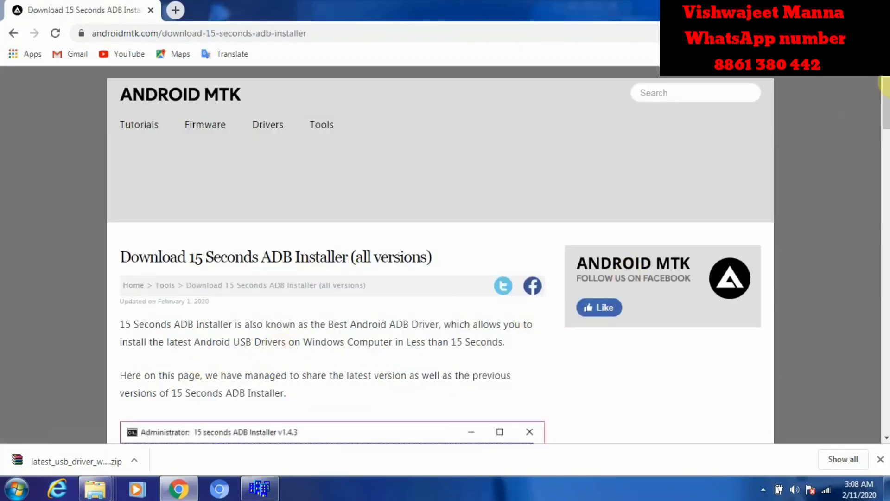
{"action": "left_click_drag", "start_coordinate": [882, 112], "coordinate": [887, 306]}
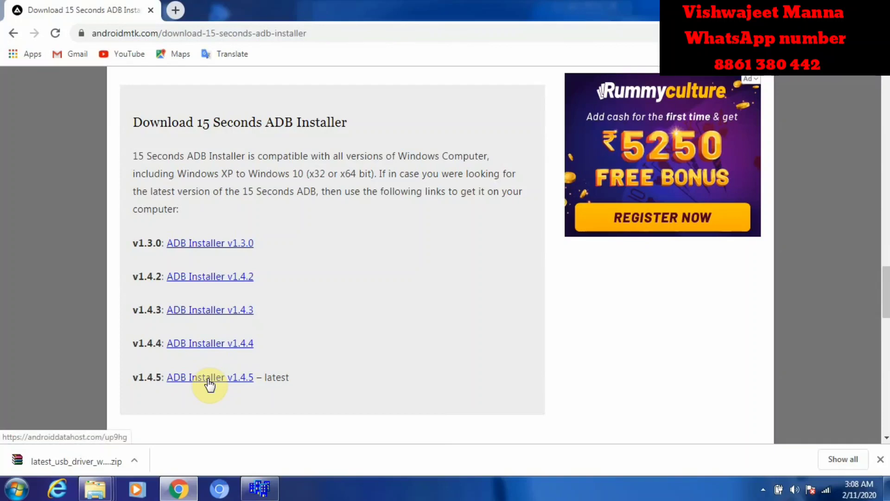
{"action": "left_click", "coordinate": [209, 382]}
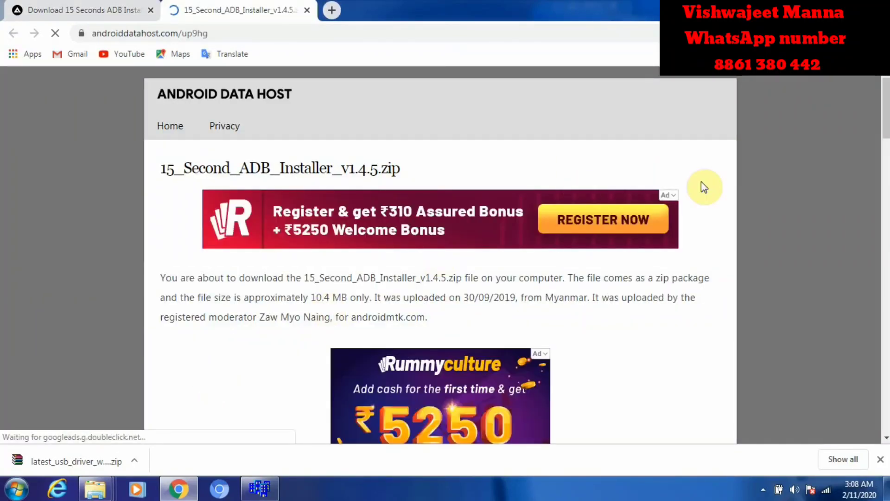
{"action": "left_click_drag", "start_coordinate": [885, 114], "coordinate": [887, 278]}
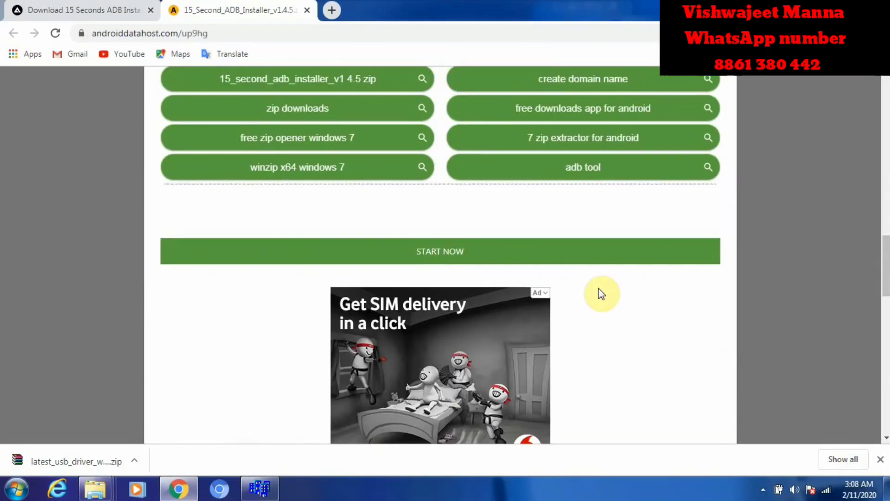
{"action": "left_click", "coordinate": [472, 264]}
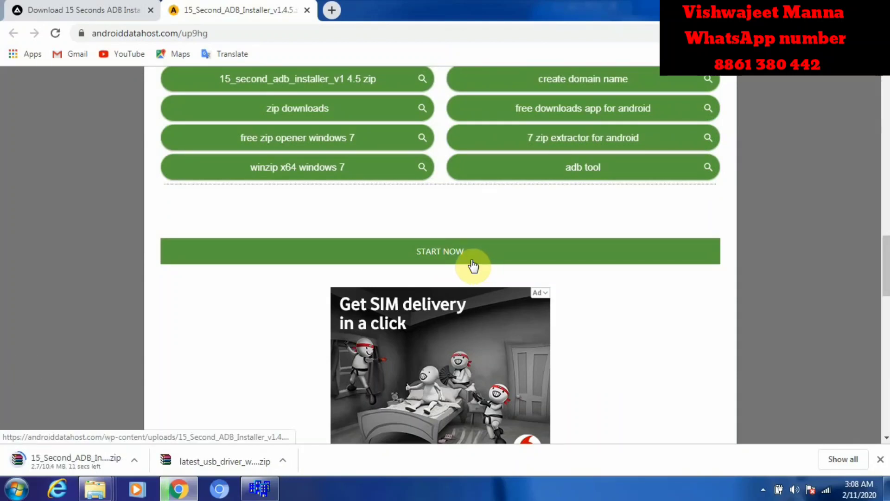
Remove the latest_usb_driver_windows.zip entry from the browser's downloads list and show 15_Second_ADB_Installer_v1.4.5.zip in its folder
{"action": "left_click", "coordinate": [844, 457]}
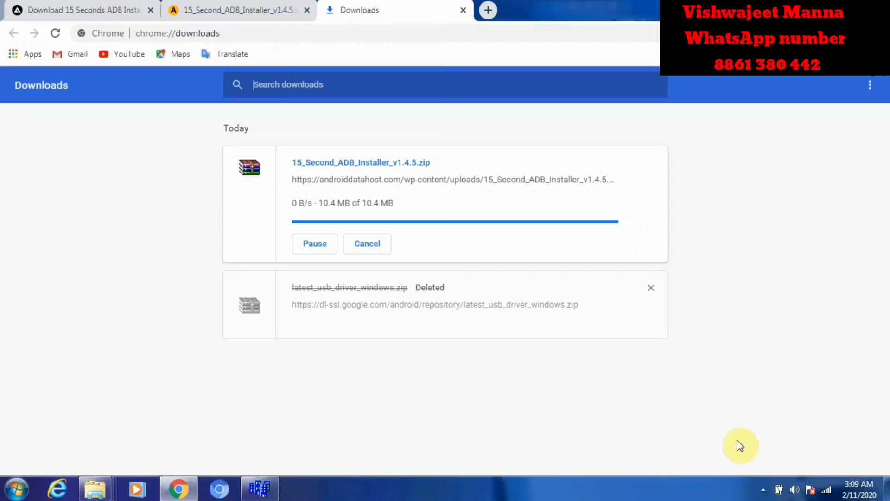
{"action": "left_click", "coordinate": [651, 256]}
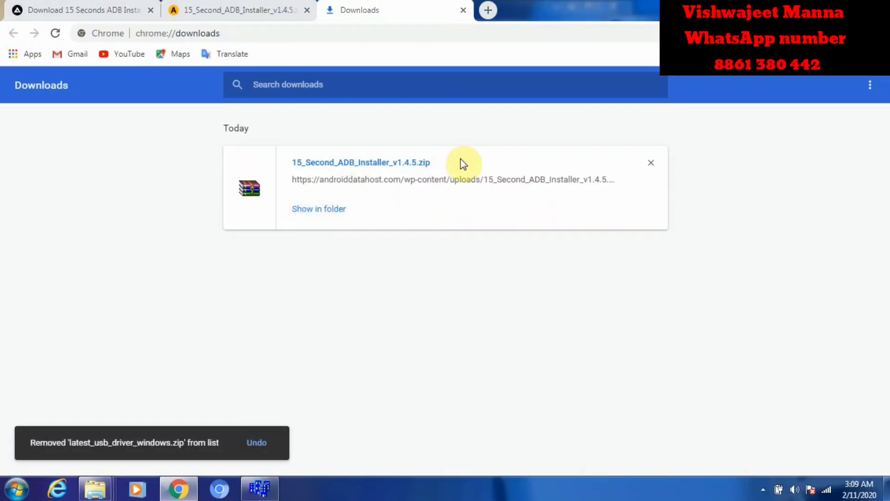
{"action": "left_click", "coordinate": [314, 211]}
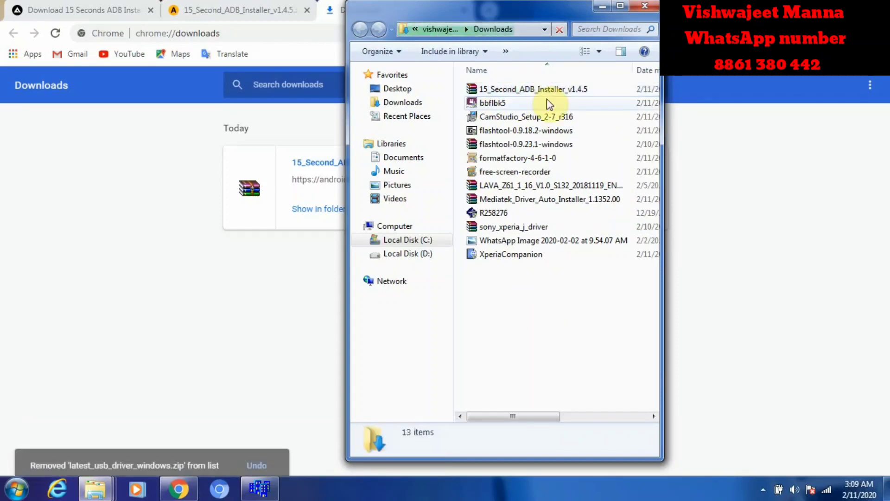
Move the 15_Second_ADB_Installer_v1.4.5 archive from Downloads into New folder (4), closing the Downloads and VIVO ADB format tool windows
{"action": "right_click", "coordinate": [518, 93]}
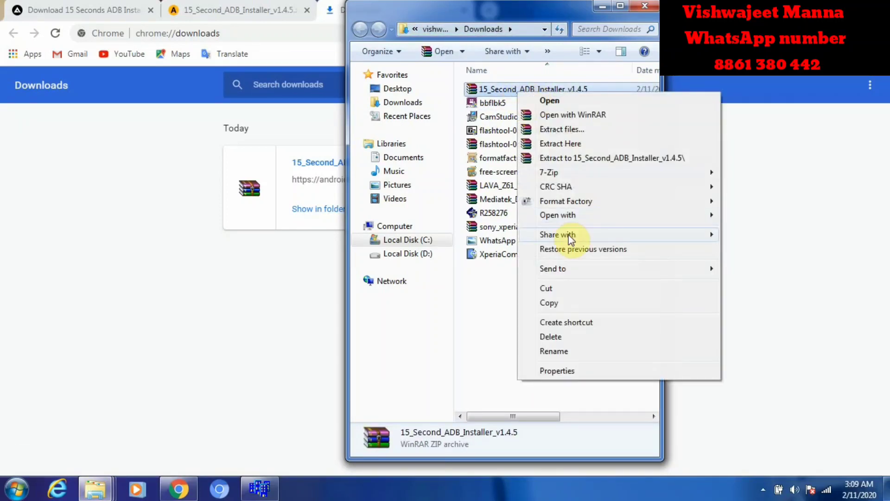
{"action": "left_click", "coordinate": [551, 288]}
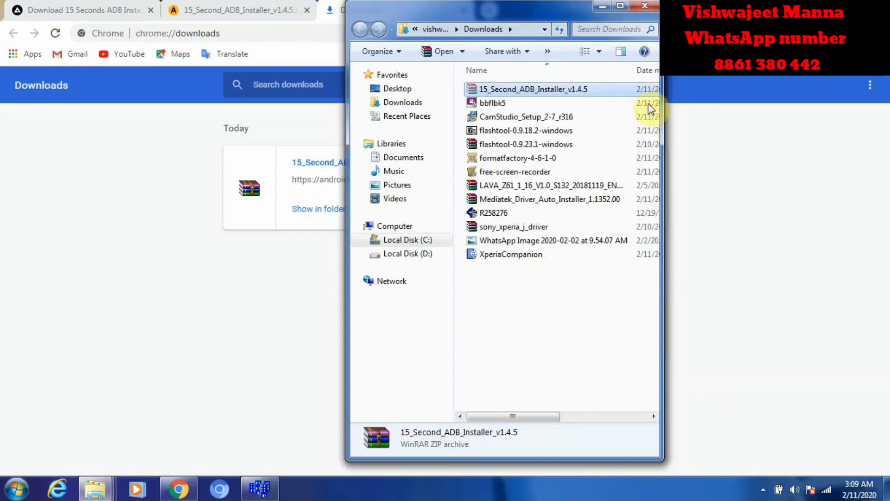
{"action": "left_click", "coordinate": [644, 5]}
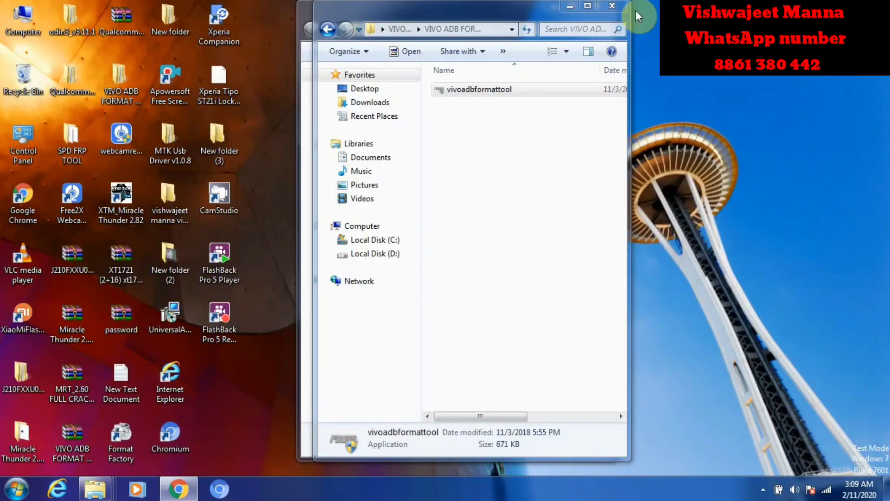
{"action": "left_click", "coordinate": [612, 5]}
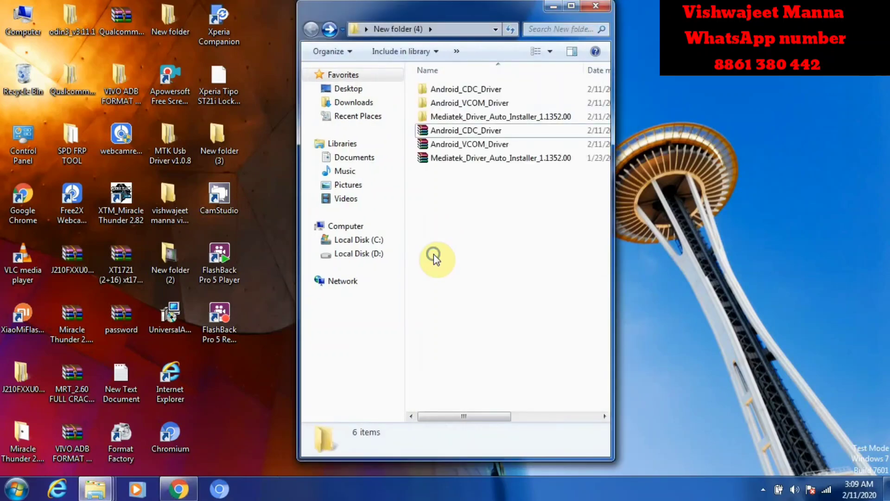
{"action": "right_click", "coordinate": [432, 255]}
{"action": "left_click", "coordinate": [493, 354]}
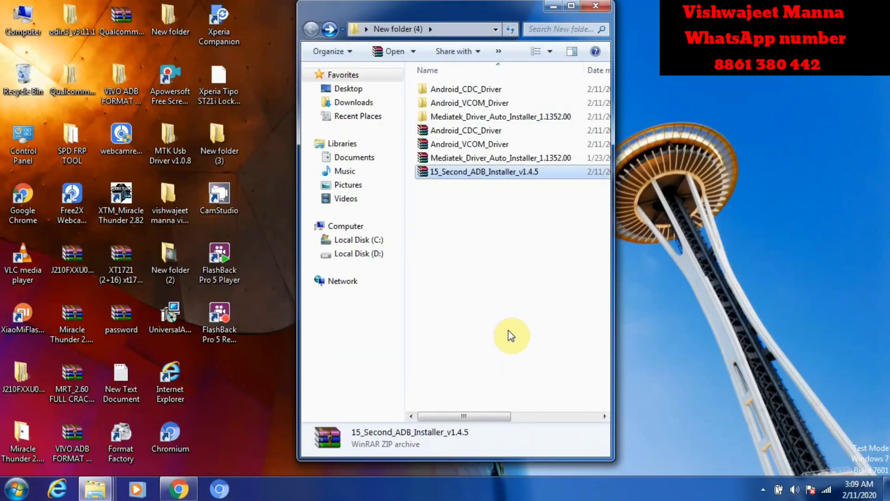
Extract 15_Second_ADB_Installer_v1.4.5 into a folder of the same name and open its inner folder containing the installer
{"action": "left_click", "coordinate": [474, 176]}
{"action": "right_click", "coordinate": [474, 177]}
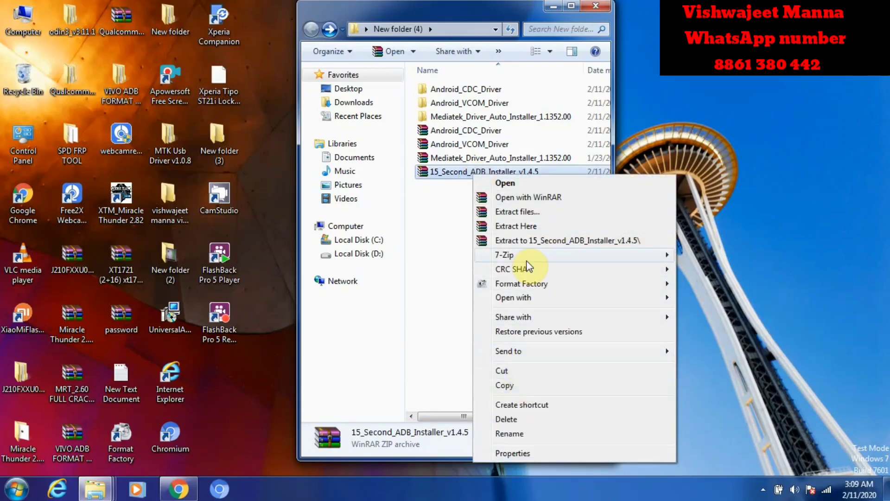
{"action": "left_click", "coordinate": [533, 241]}
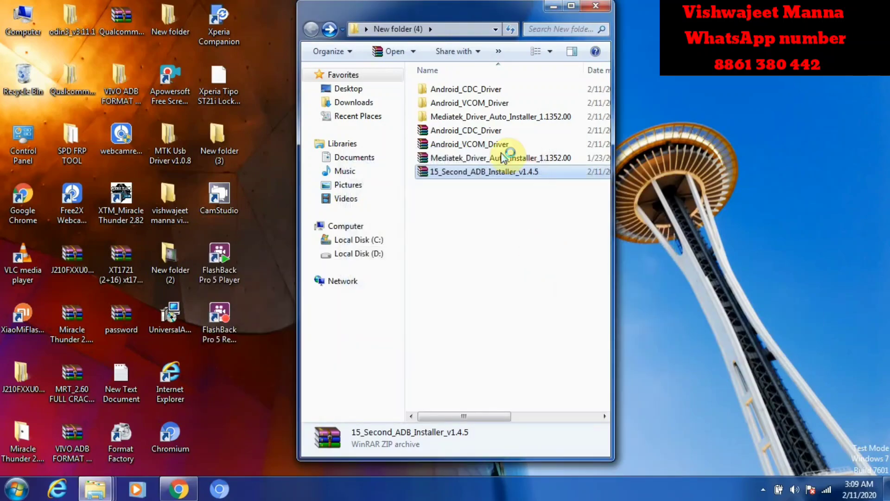
{"action": "double_click", "coordinate": [472, 90]}
{"action": "double_click", "coordinate": [471, 89]}
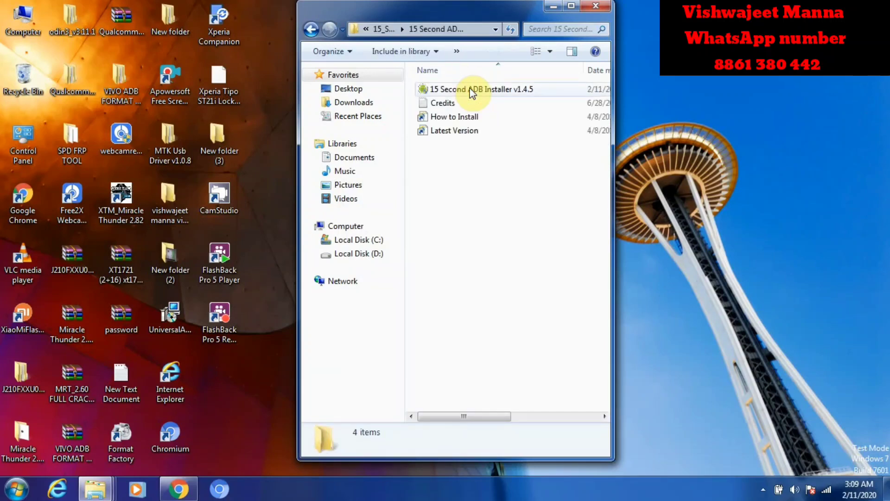
Run 15 Second ADB Installer v1.4.5 and answer yes to installing ADB and Fastboot, the system-wide setup and the device drivers
{"action": "left_click", "coordinate": [463, 86]}
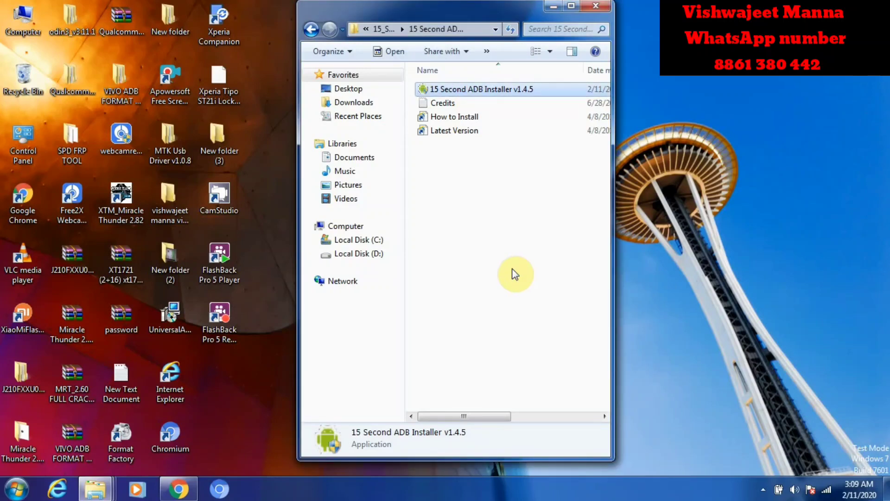
{"action": "key", "text": "Return"}
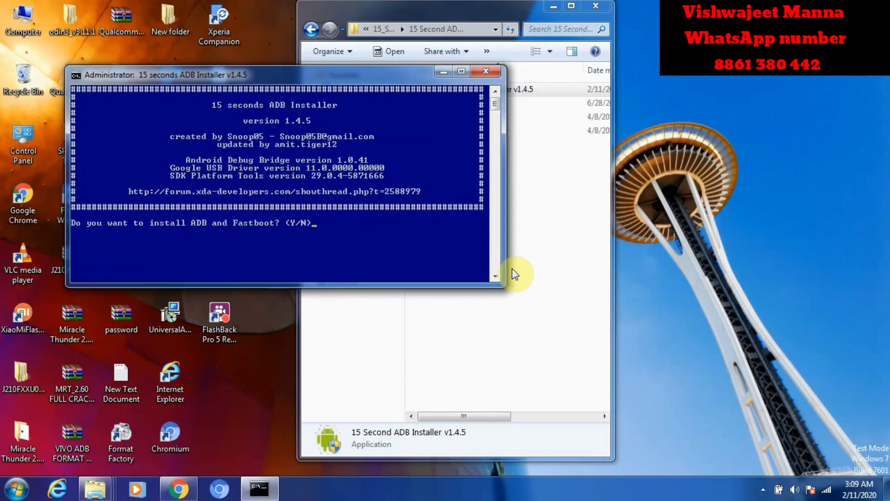
{"action": "type", "text": "y"}
{"action": "key", "text": "Return"}
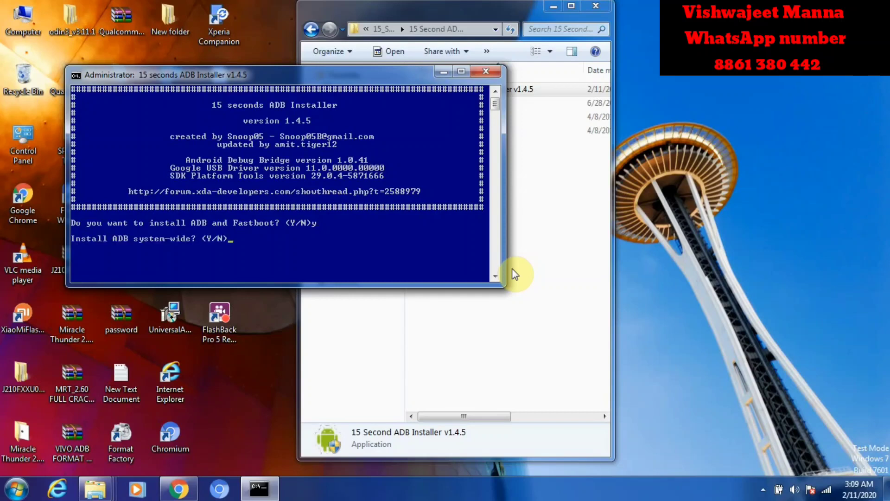
{"action": "key", "text": "Return"}
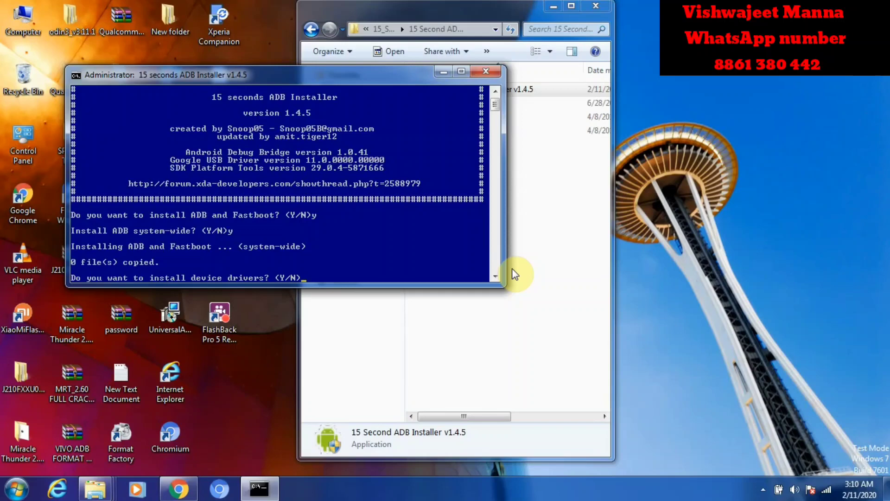
{"action": "key", "text": "Return"}
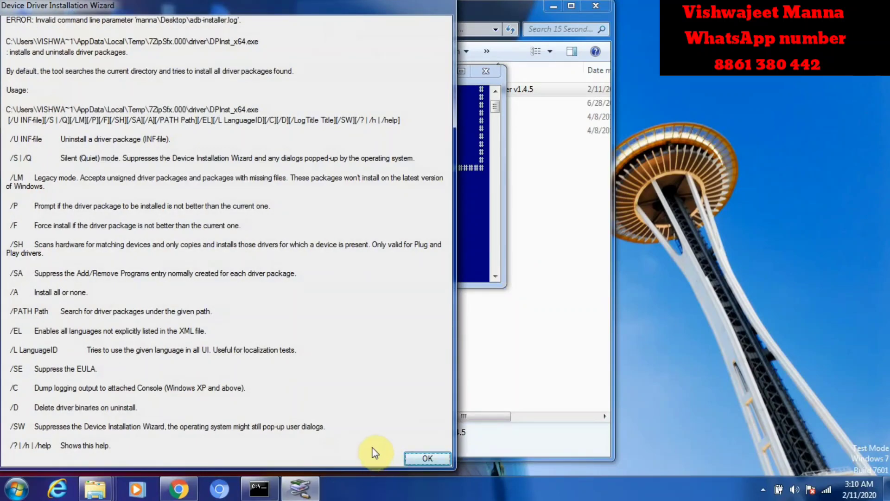
Dismiss the Device Driver Installation Wizard and Program Compatibility Assistant dialogs and close the installer's folder window
{"action": "left_click", "coordinate": [430, 460]}
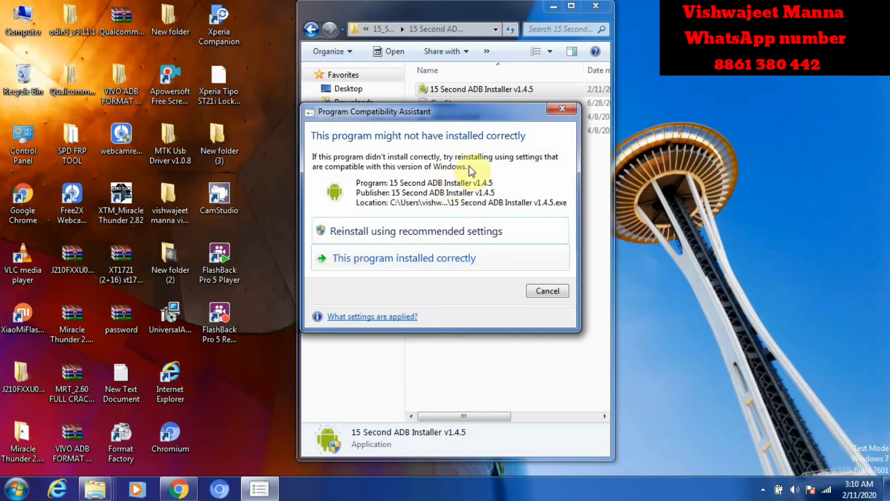
{"action": "left_click", "coordinate": [566, 108]}
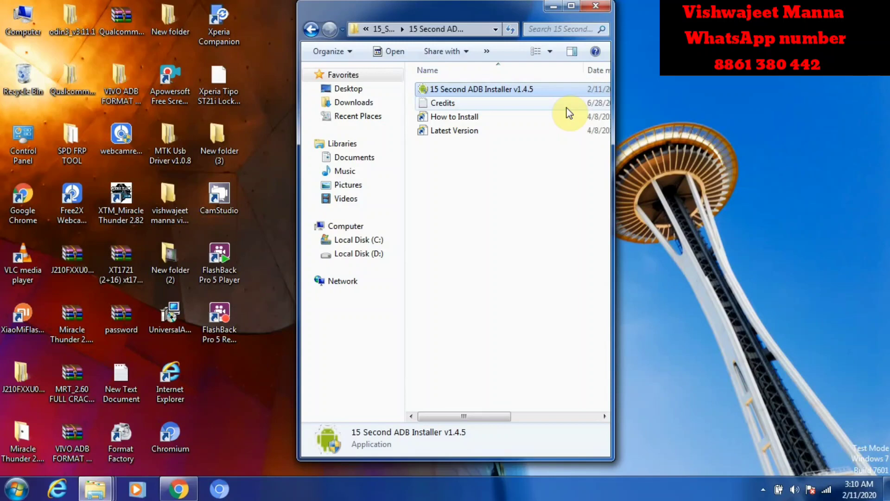
{"action": "left_click", "coordinate": [594, 6]}
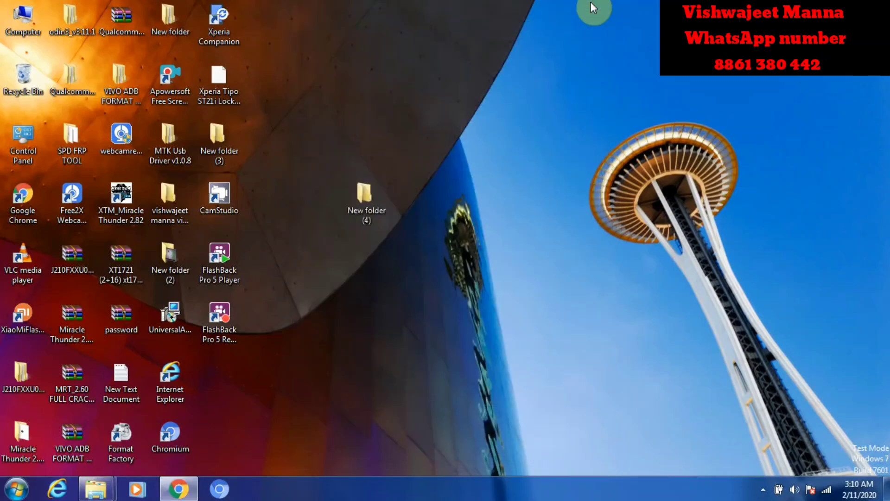
Open Device Manager in Computer Management and check the drivers listed under Ports (COM & LPT) and Sony so0101
{"action": "right_click", "coordinate": [24, 24]}
{"action": "left_click", "coordinate": [74, 48]}
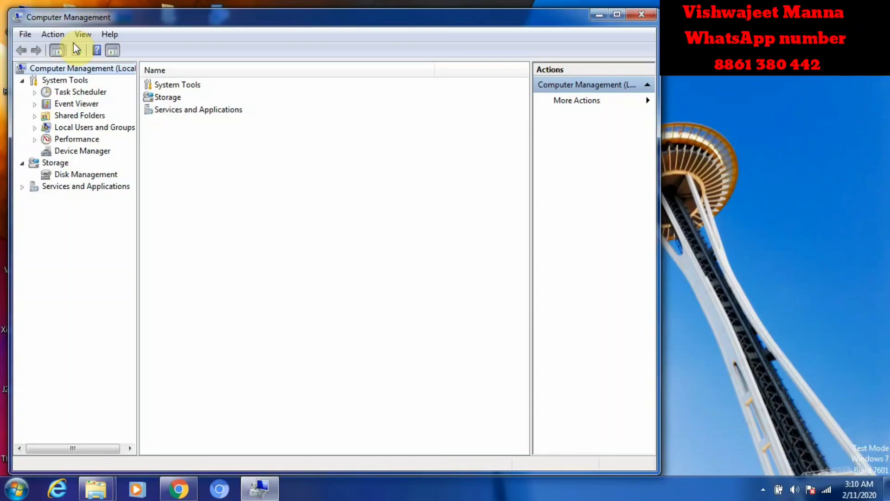
{"action": "left_click", "coordinate": [68, 151]}
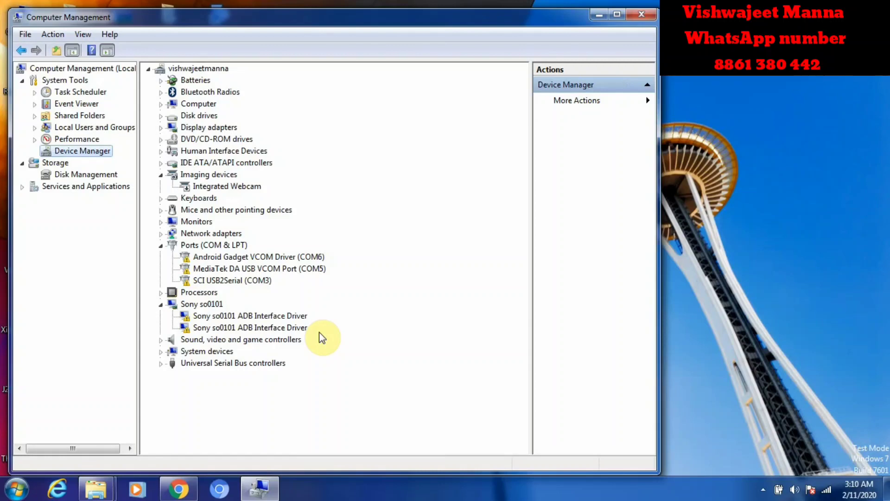
{"action": "left_click", "coordinate": [339, 254]}
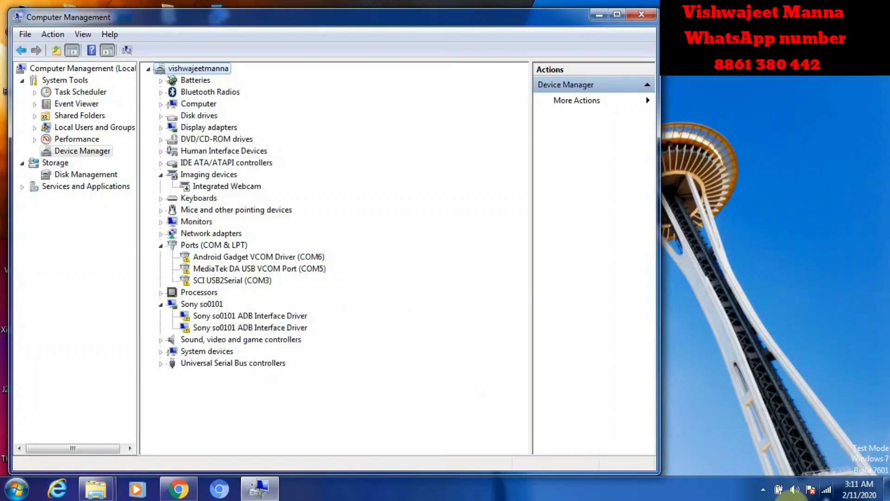
{"action": "left_click", "coordinate": [761, 486]}
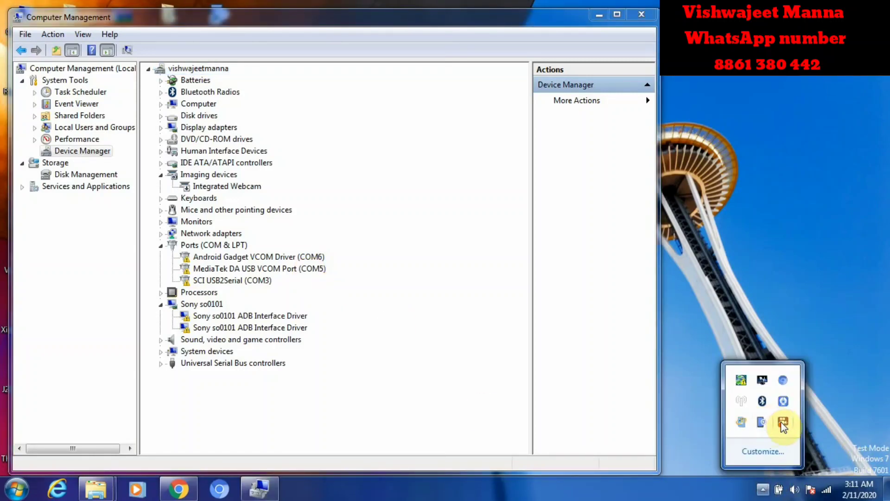
{"action": "left_click", "coordinate": [649, 346]}
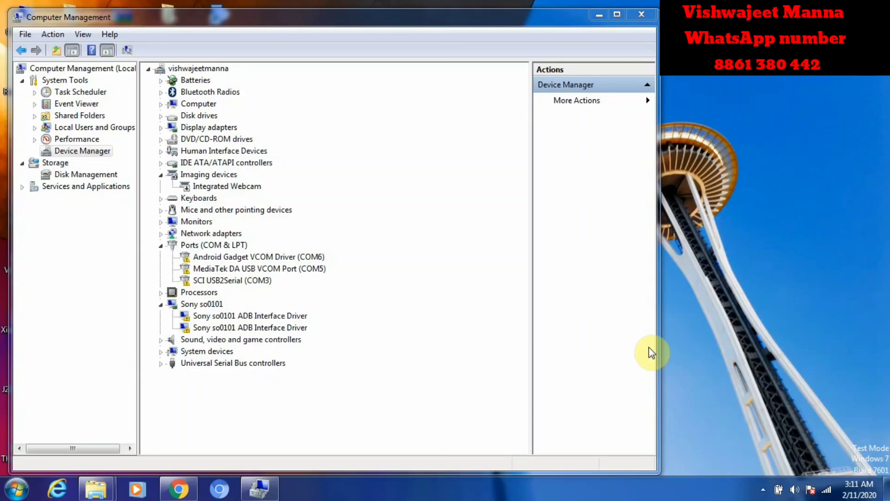